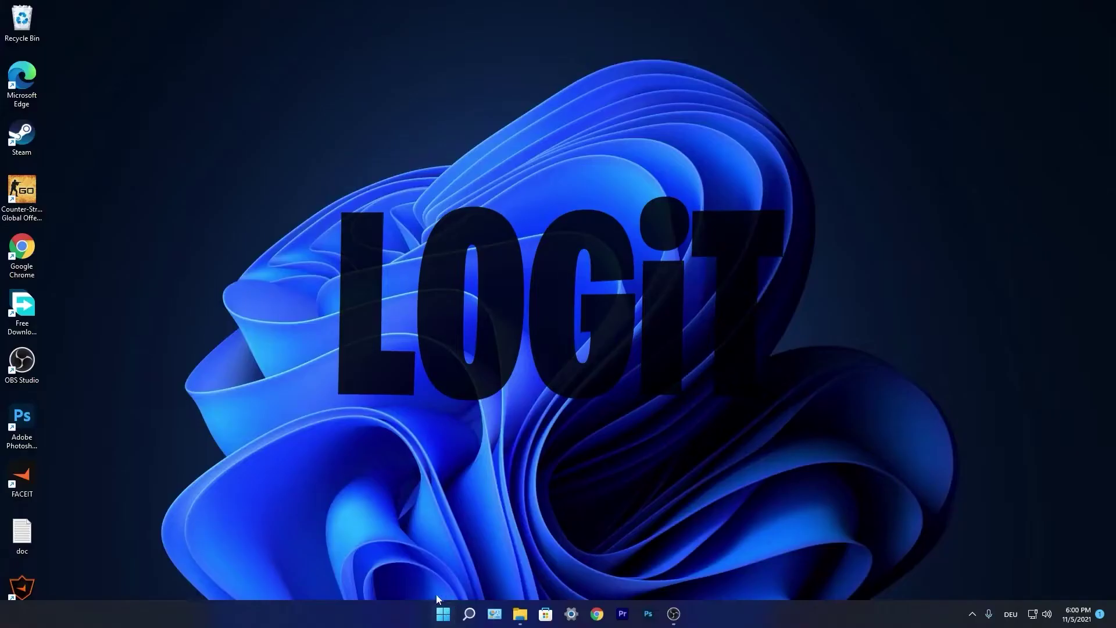
Open the Start menu to reach the pinned Settings tile.
click(443, 613)
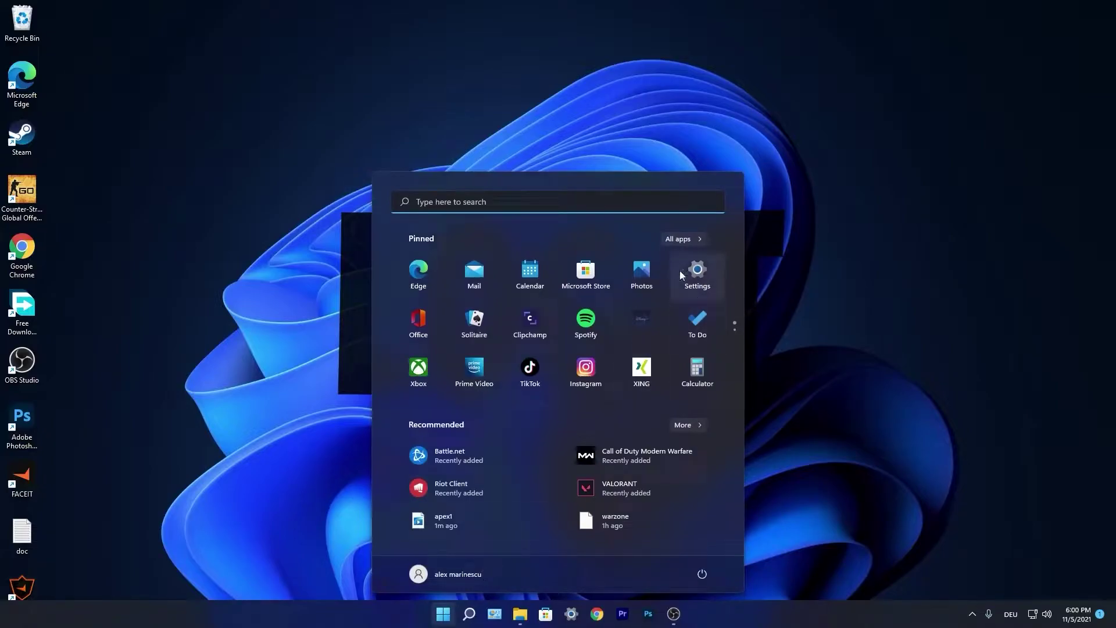
In Settings, confirm Game Mode and hardware-accelerated GPU scheduling are on, ending on Graphics.
click(690, 275)
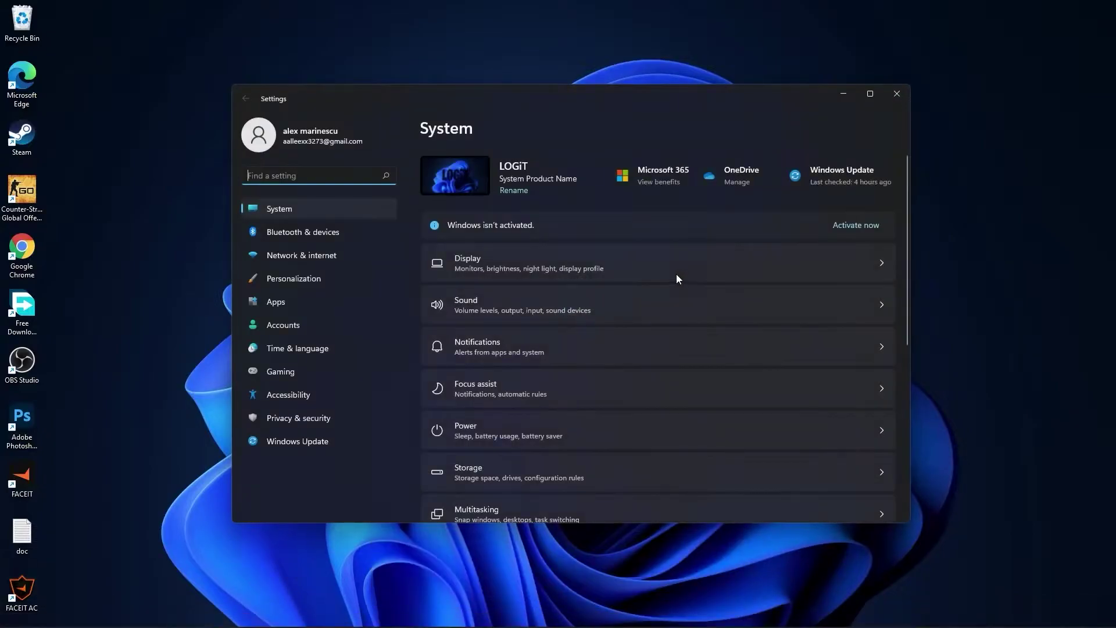
click(281, 372)
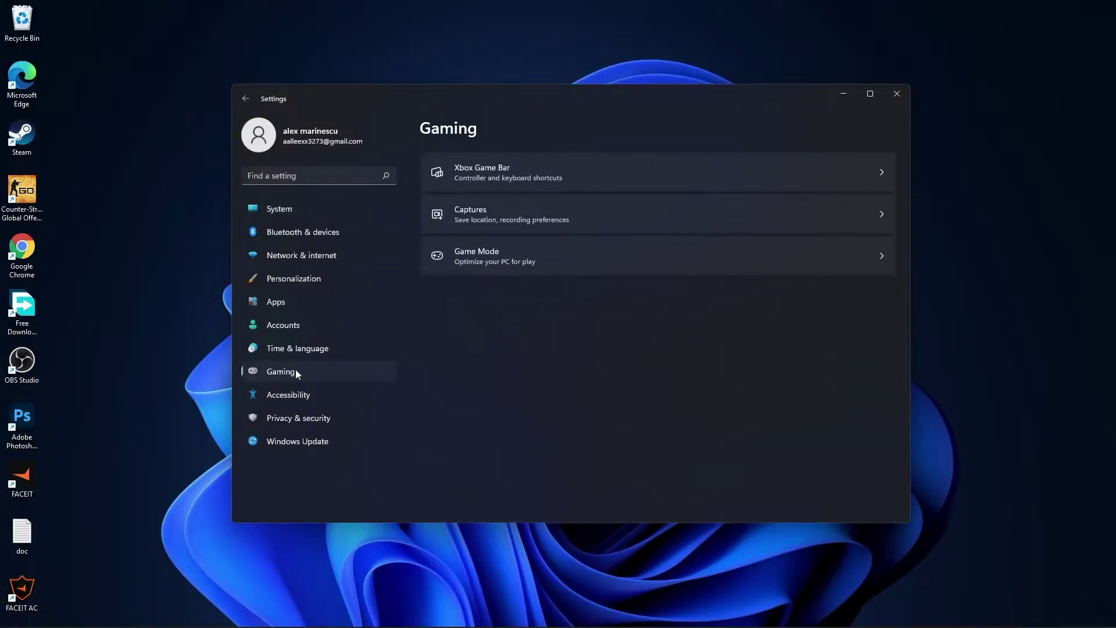
click(477, 253)
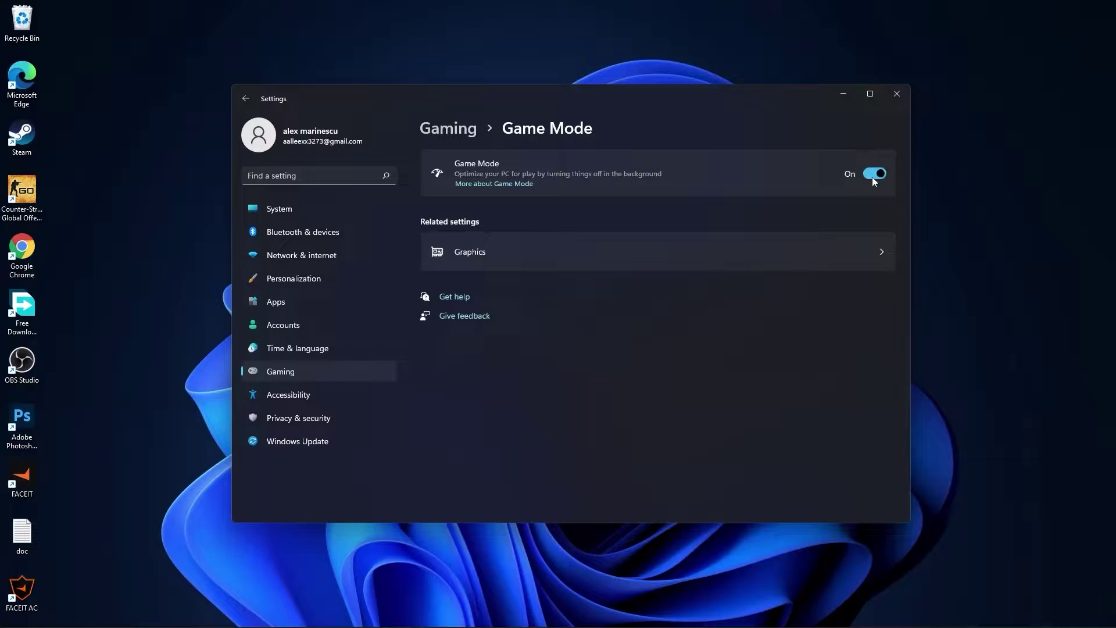
click(484, 251)
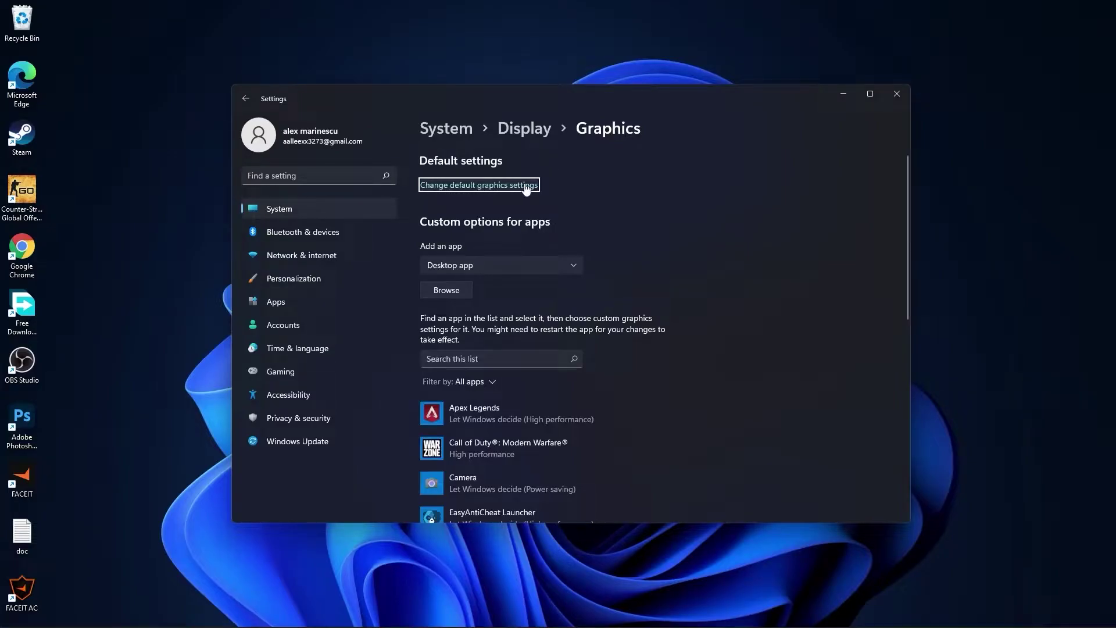
click(476, 188)
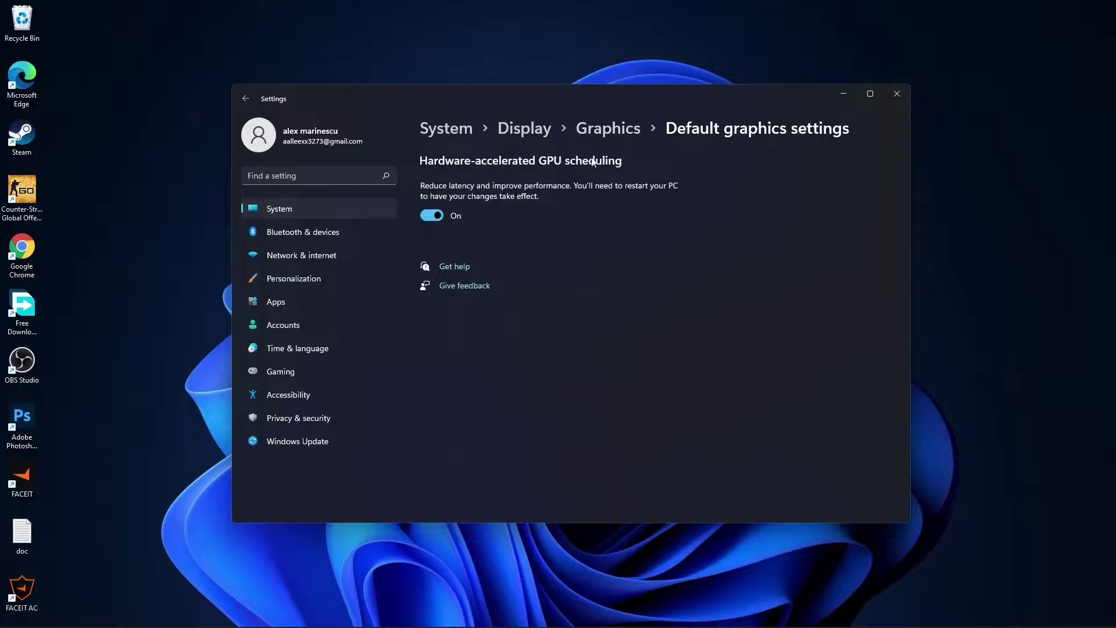
click(606, 131)
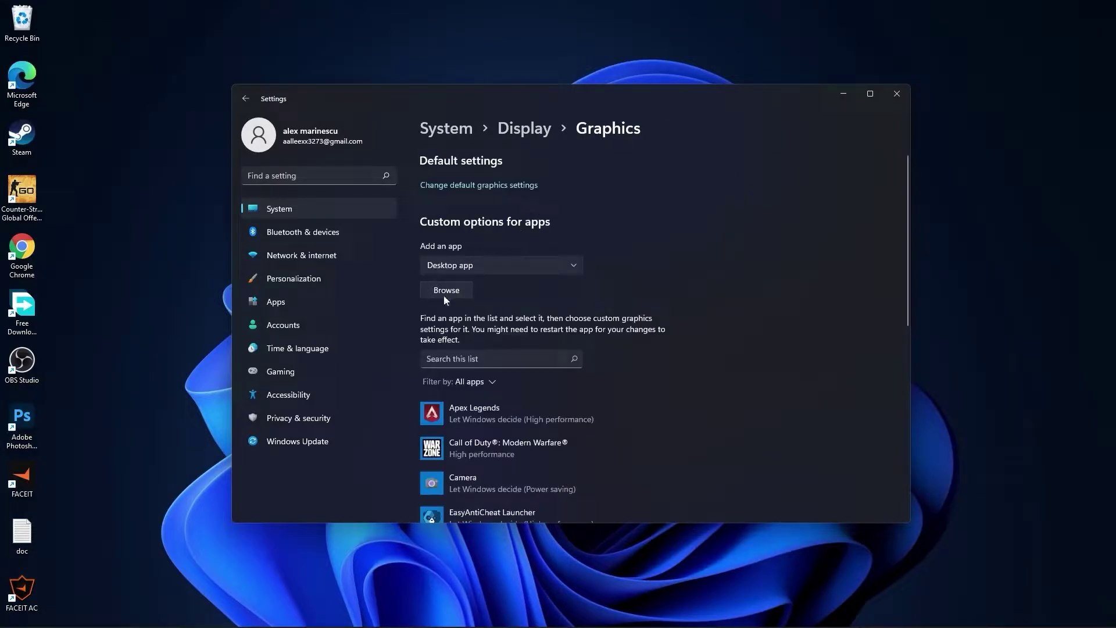
Browse to D:\SteamLibrary\steamapps\common\Apex Legends and right-click r5apex.
click(443, 289)
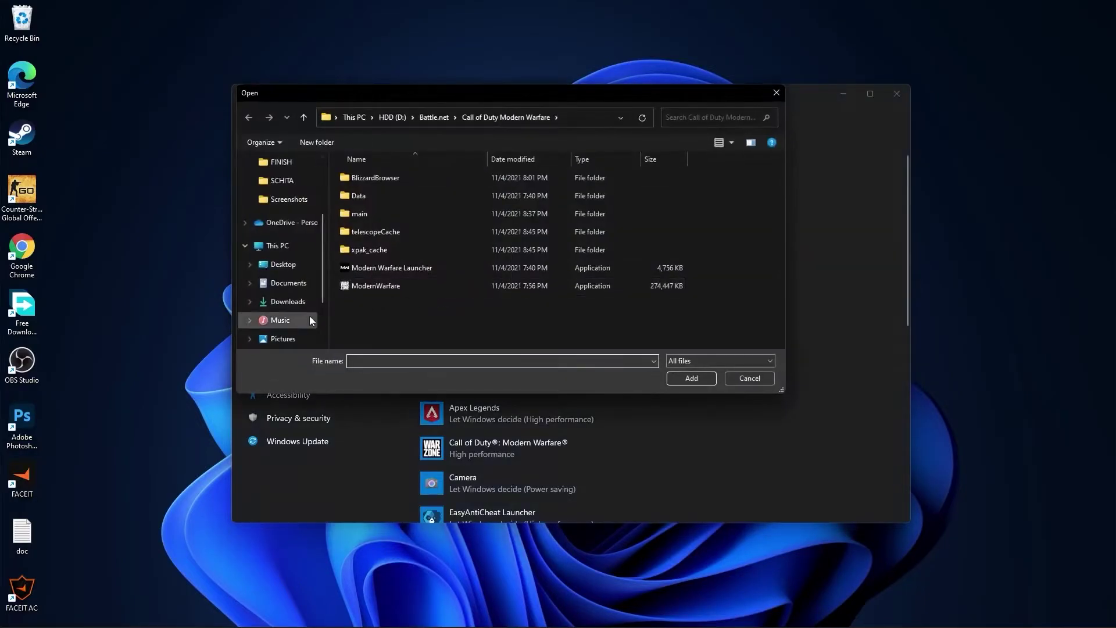
click(288, 316)
click(381, 282)
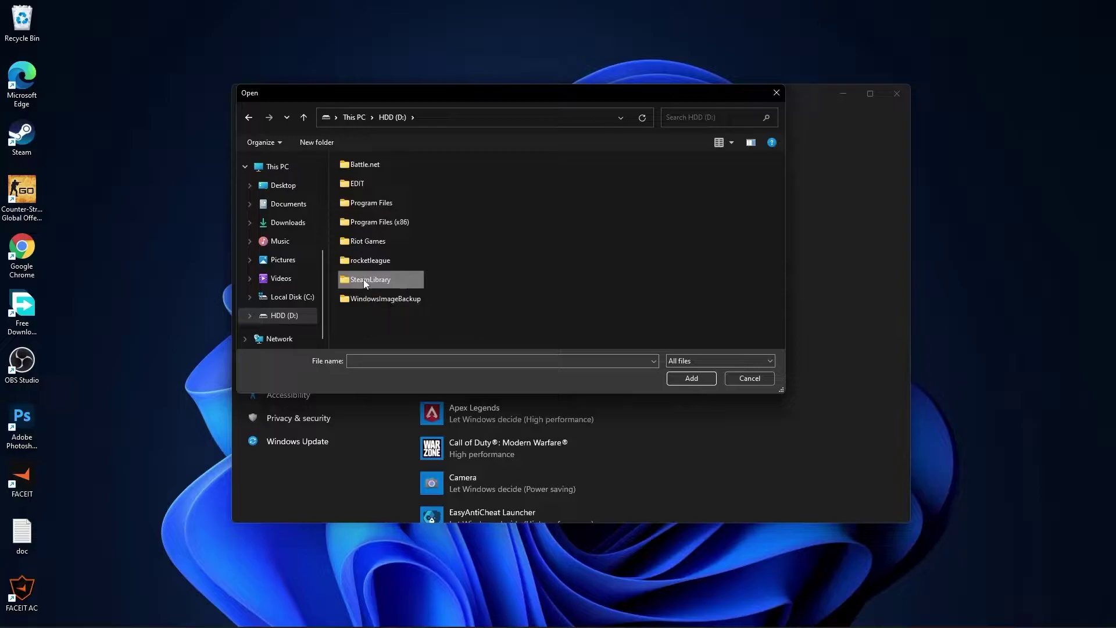
double_click(362, 281)
click(350, 178)
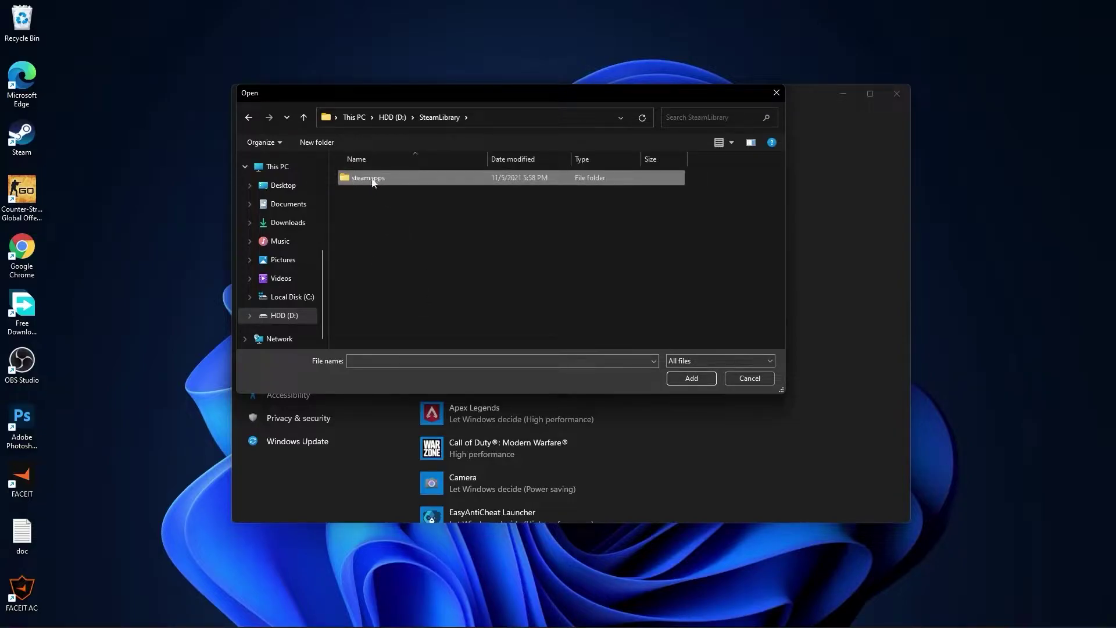
double_click(373, 181)
click(374, 179)
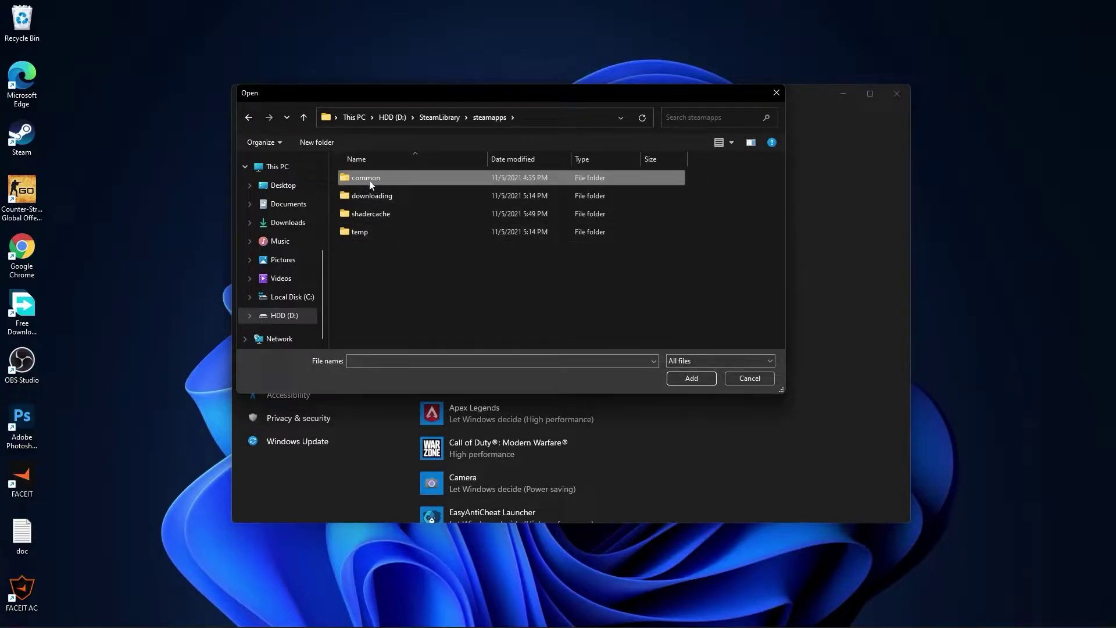
double_click(371, 184)
click(345, 179)
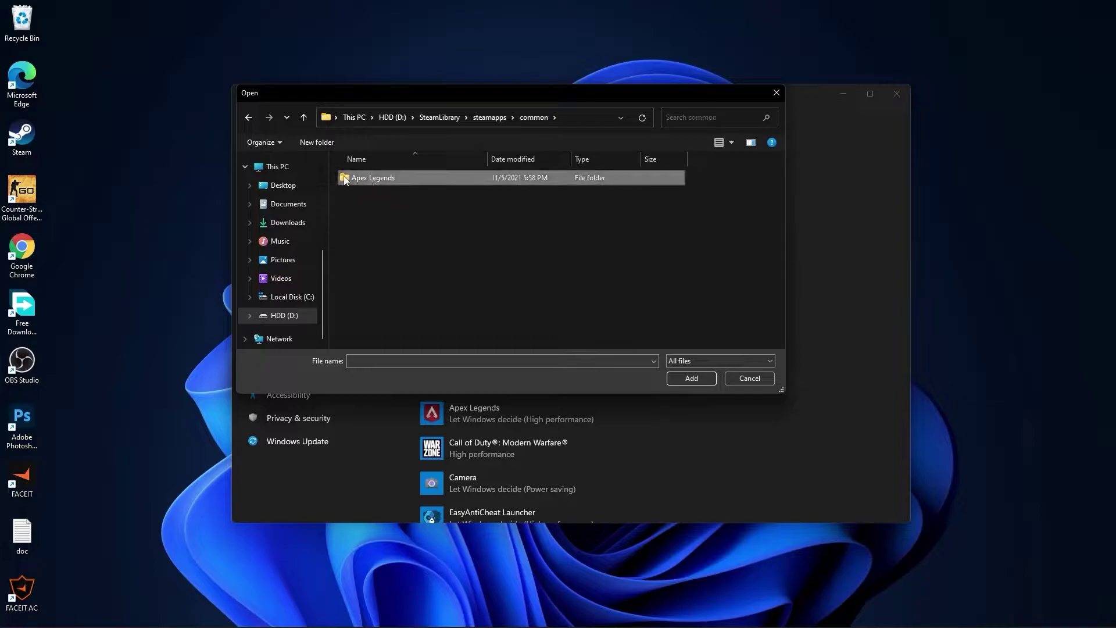
double_click(376, 182)
click(386, 340)
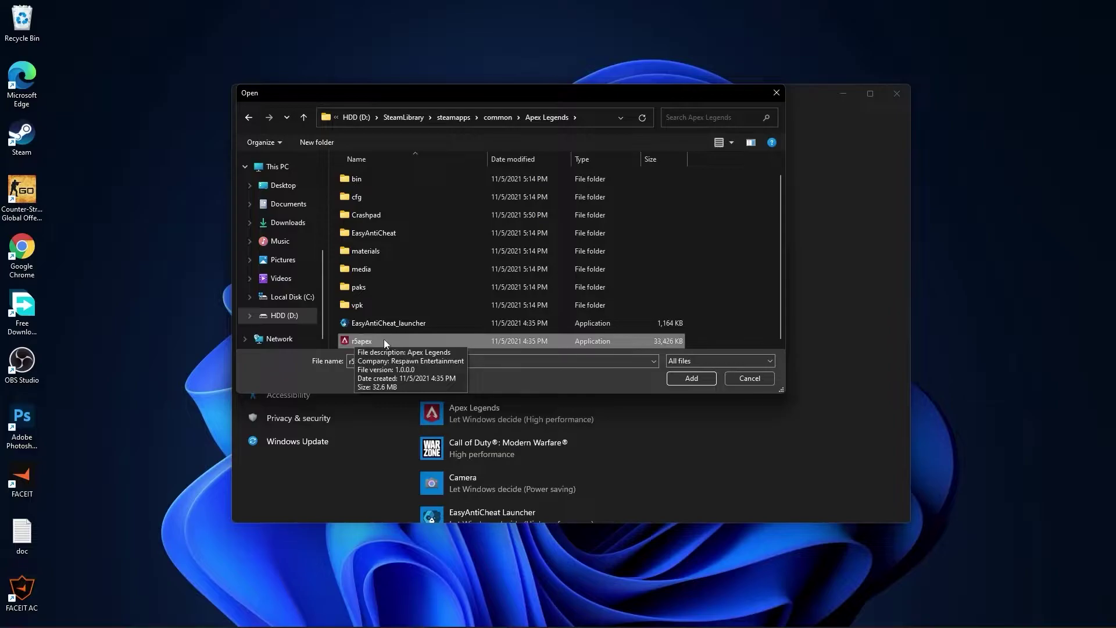
right_click(385, 339)
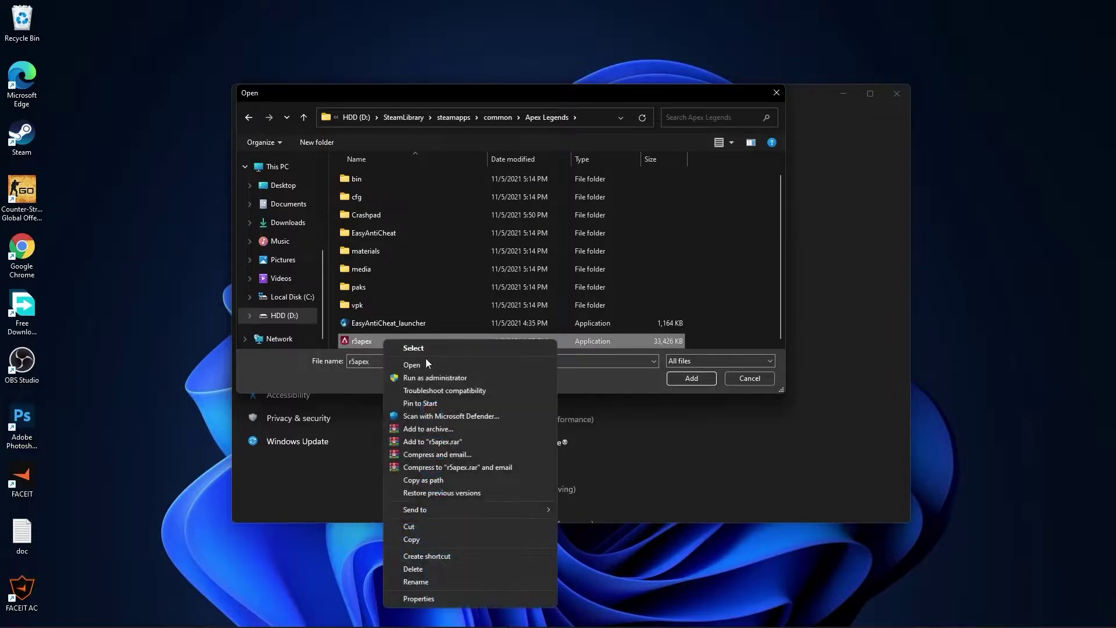
Give r5apex disabled fullscreen optimizations and overridden high DPI scaling, and save.
click(424, 599)
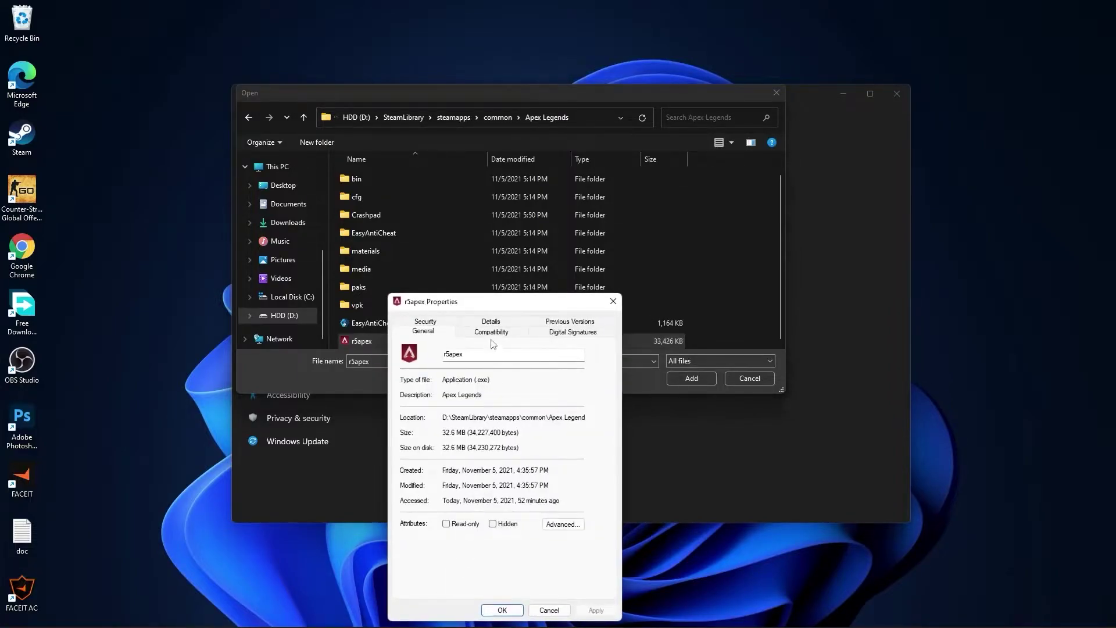
click(493, 336)
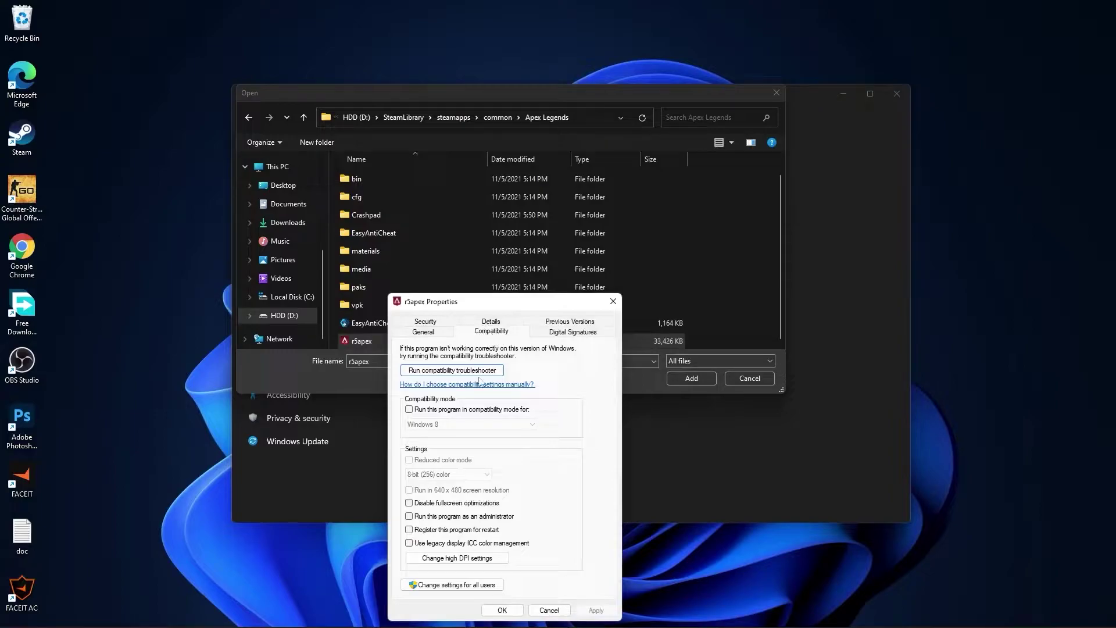
click(409, 503)
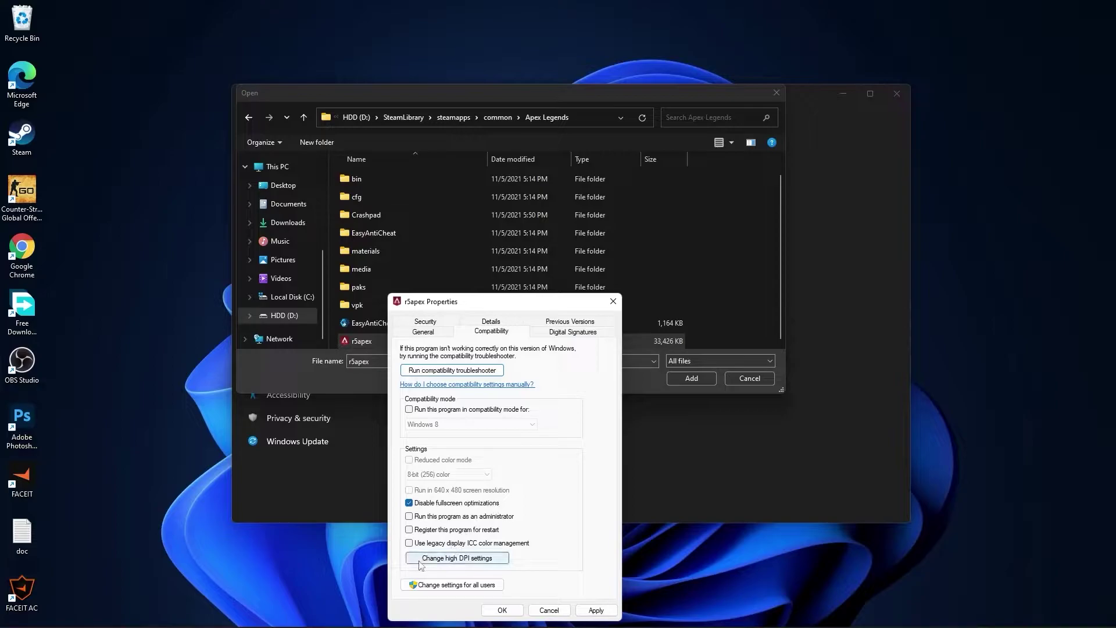
click(458, 562)
click(443, 525)
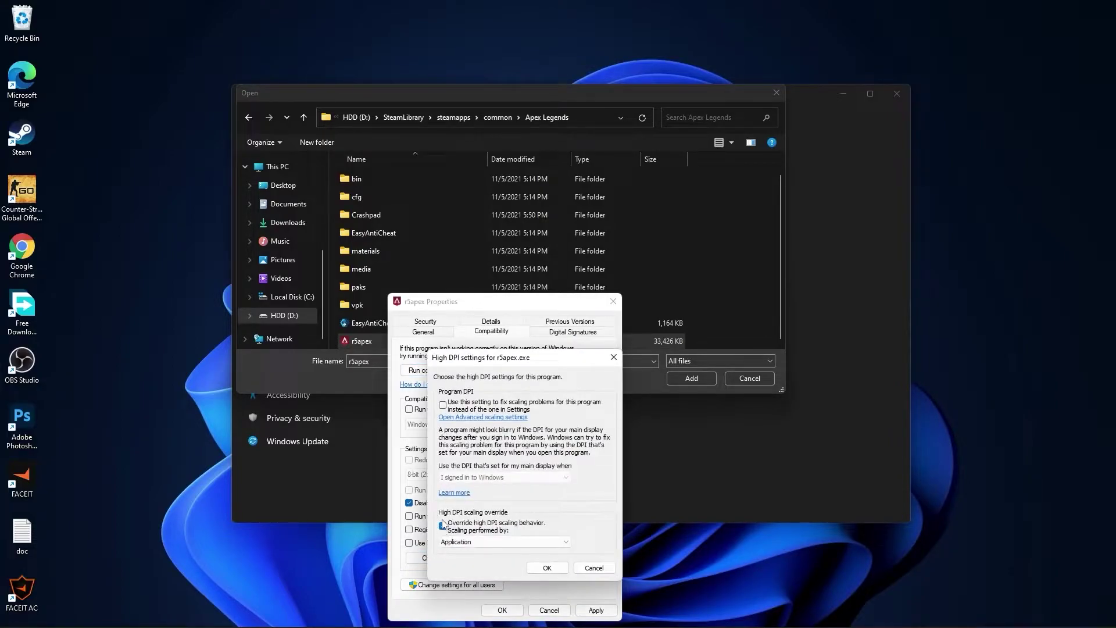
click(547, 568)
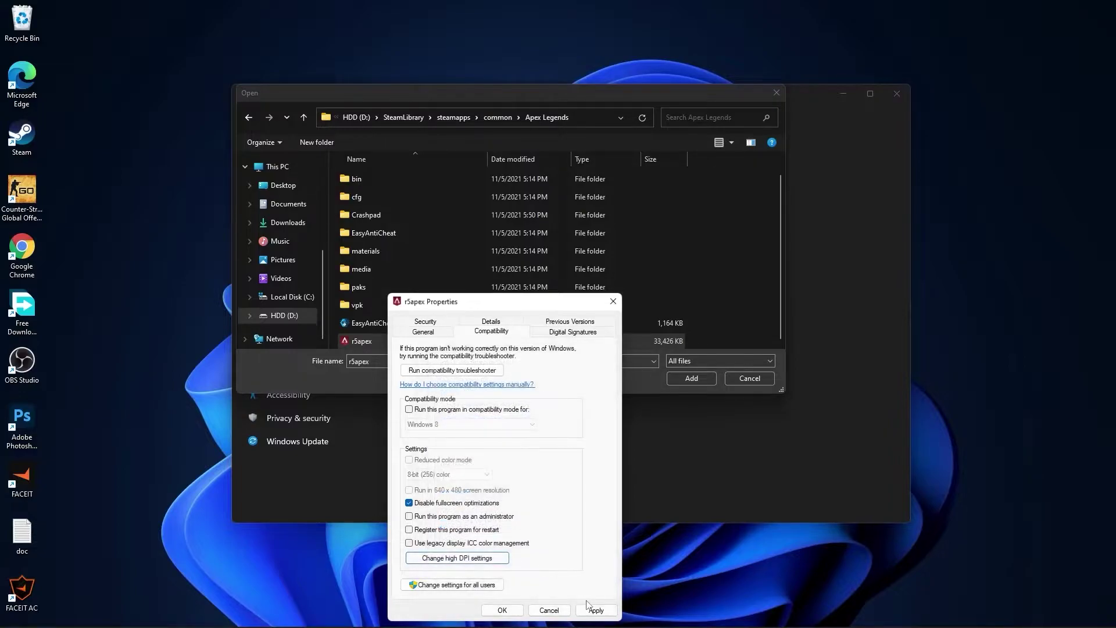
click(594, 609)
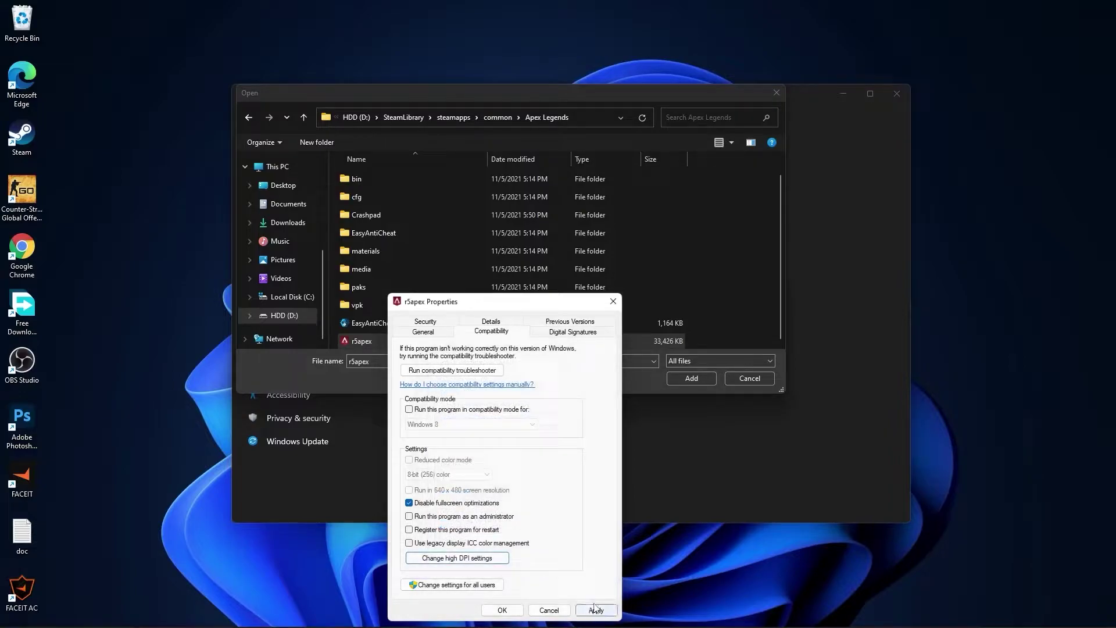
click(503, 609)
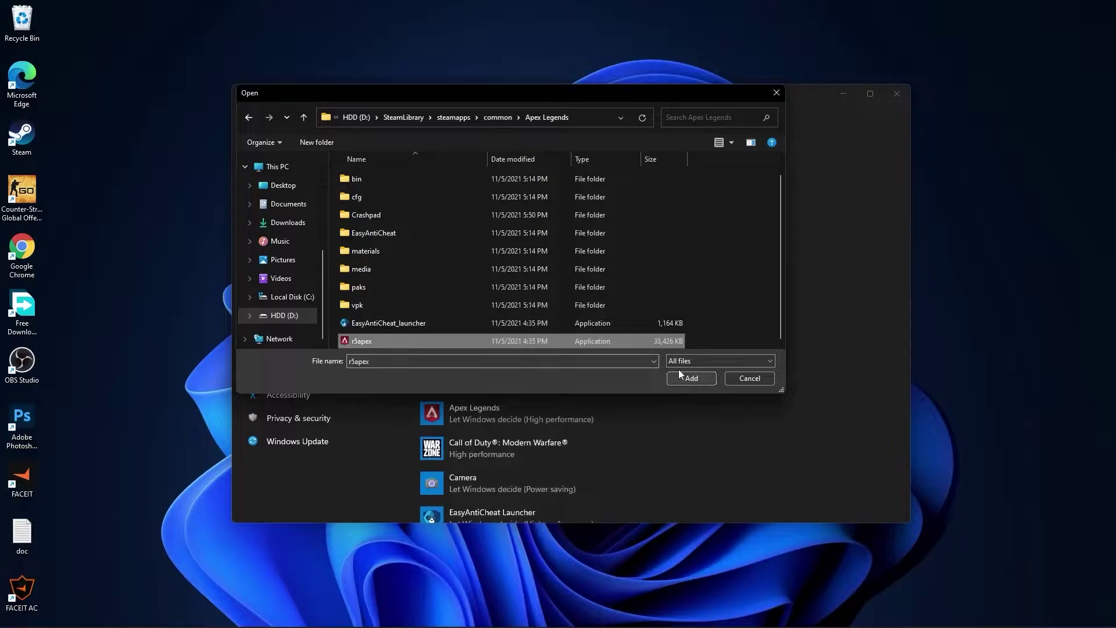
Add r5apex and save High performance as Apex Legends' graphics preference.
click(692, 378)
click(528, 418)
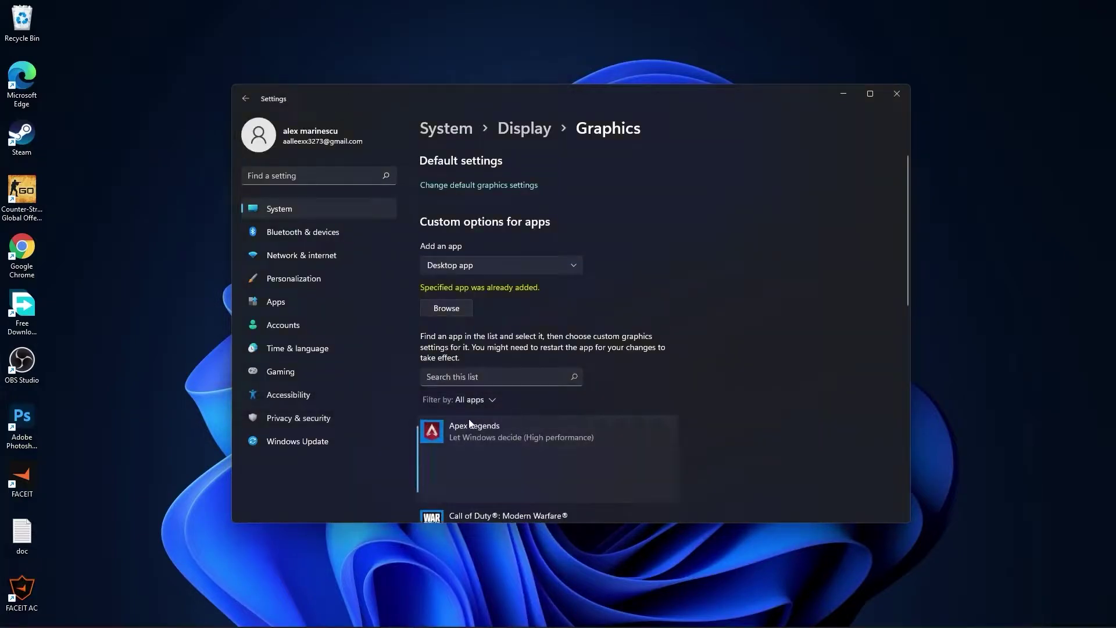
scroll(493, 357, down, 2)
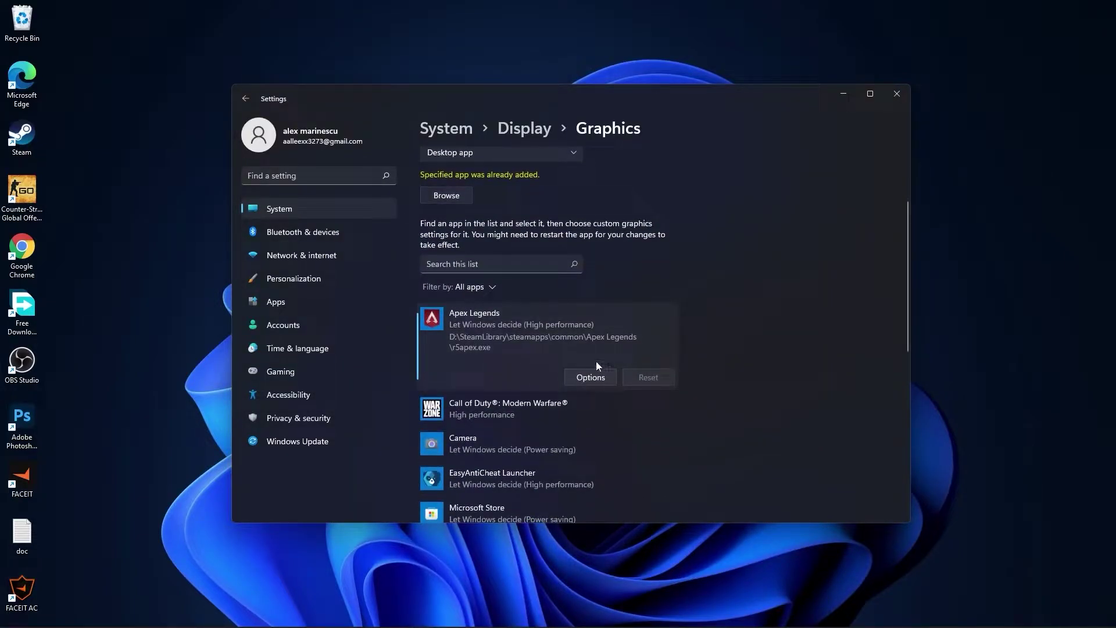
click(596, 376)
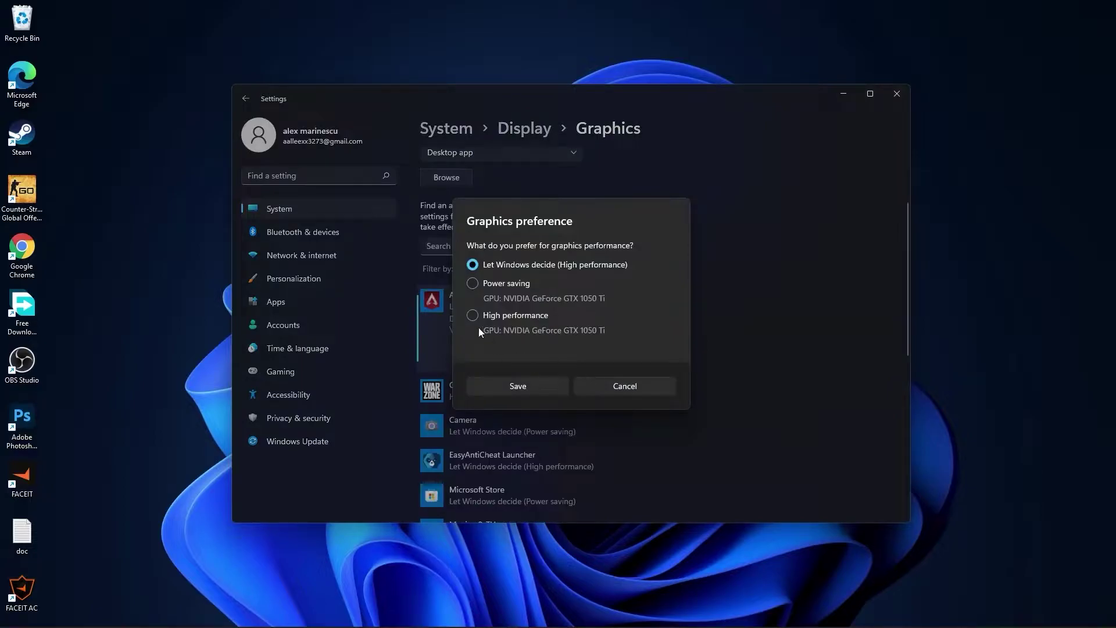
click(499, 317)
click(516, 385)
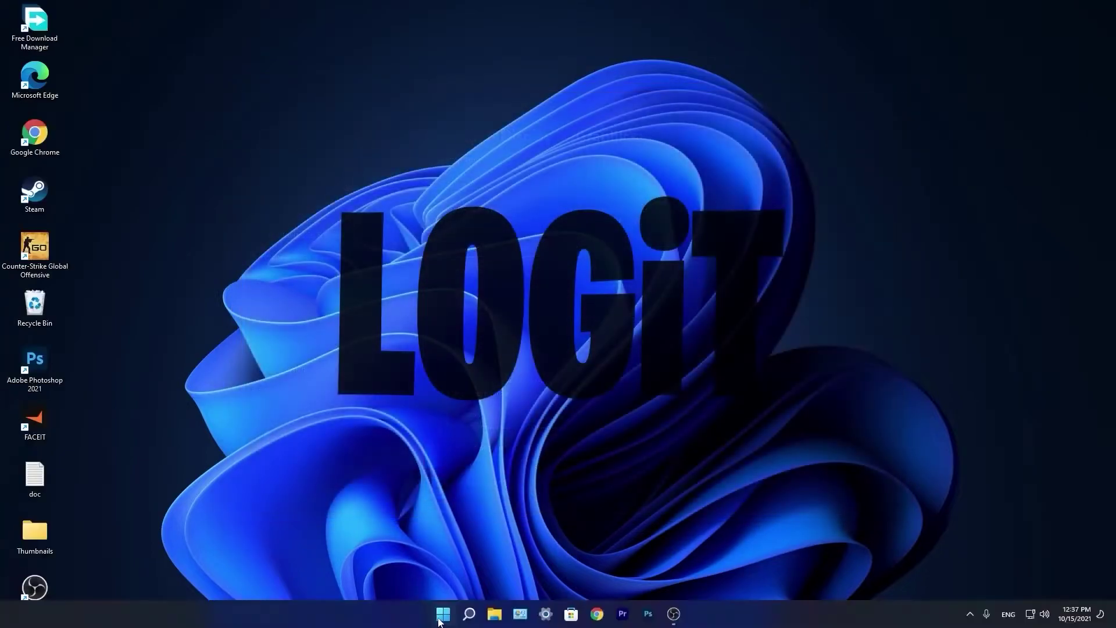
Reopen Settings and check that Windows Update reports the system is up to date.
click(442, 615)
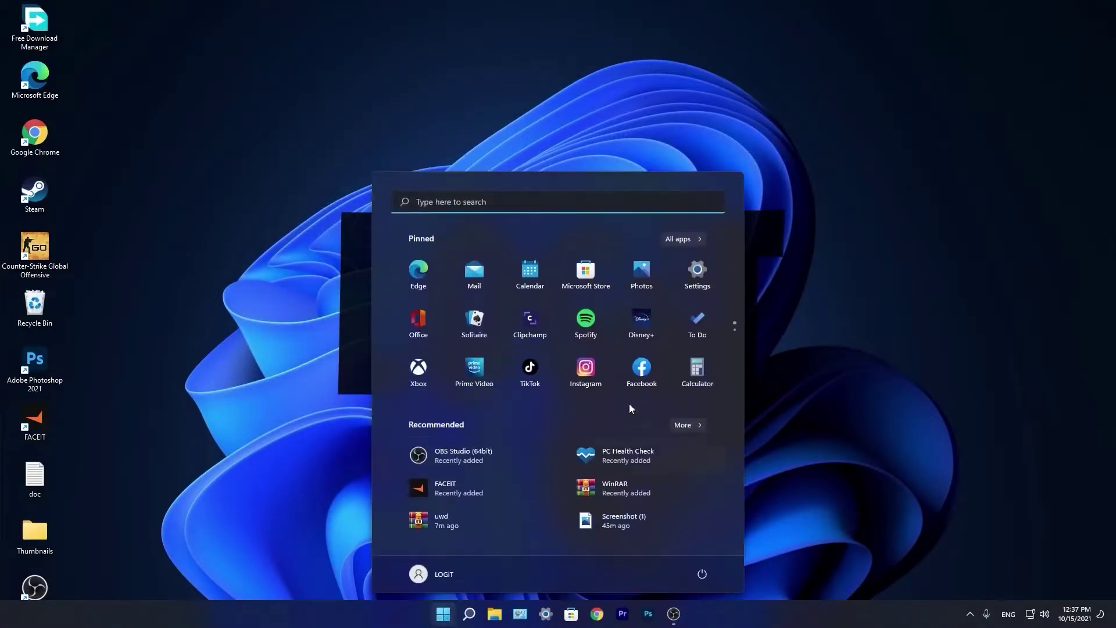
click(698, 275)
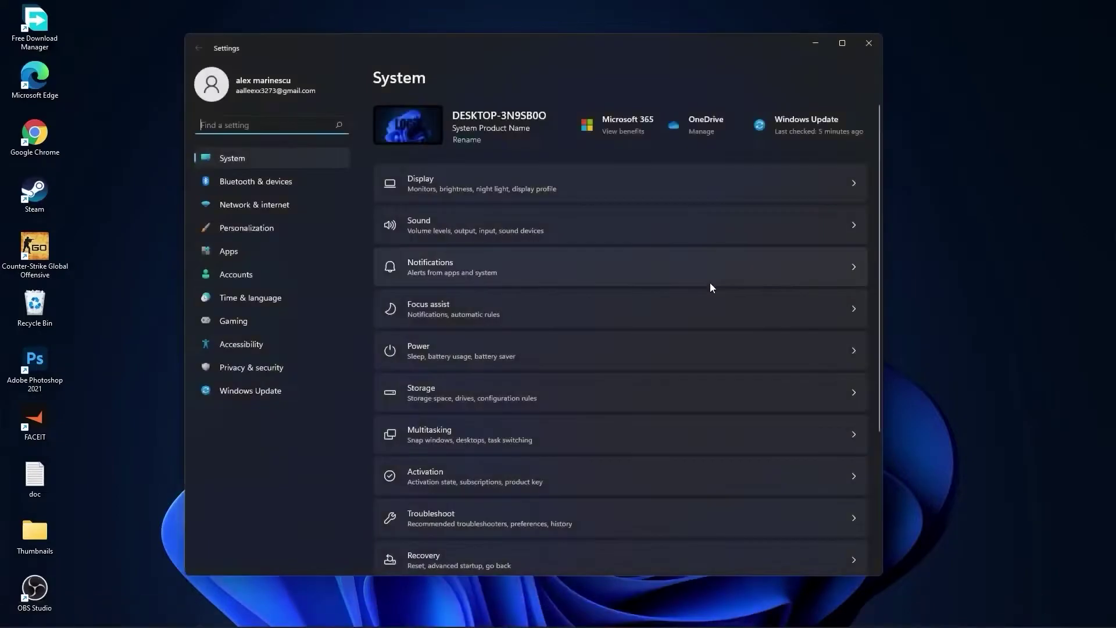
click(253, 391)
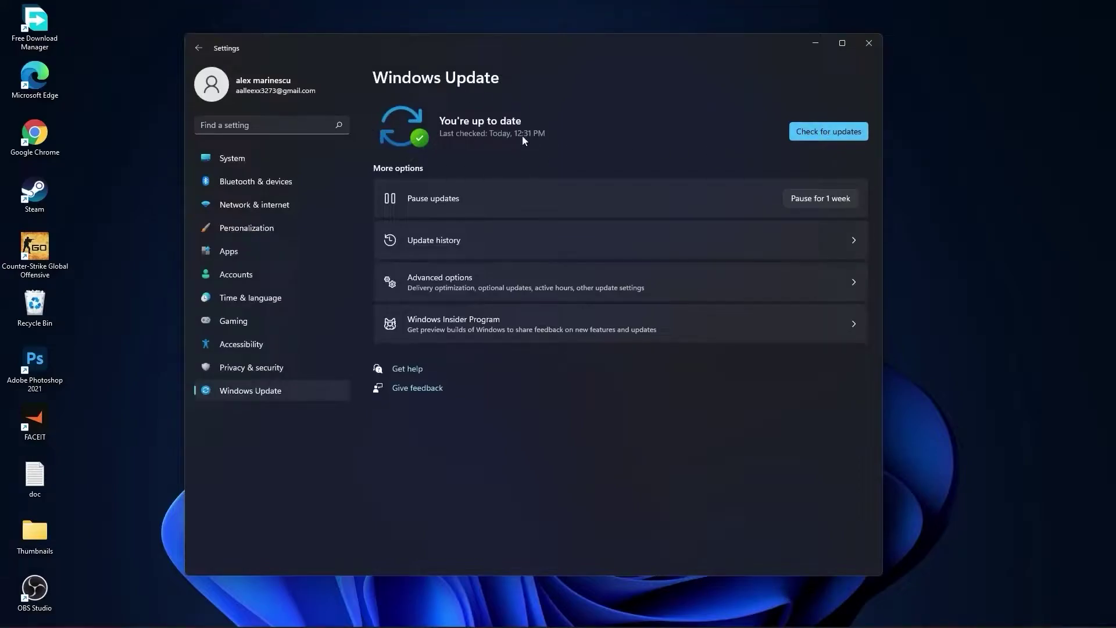
click(265, 157)
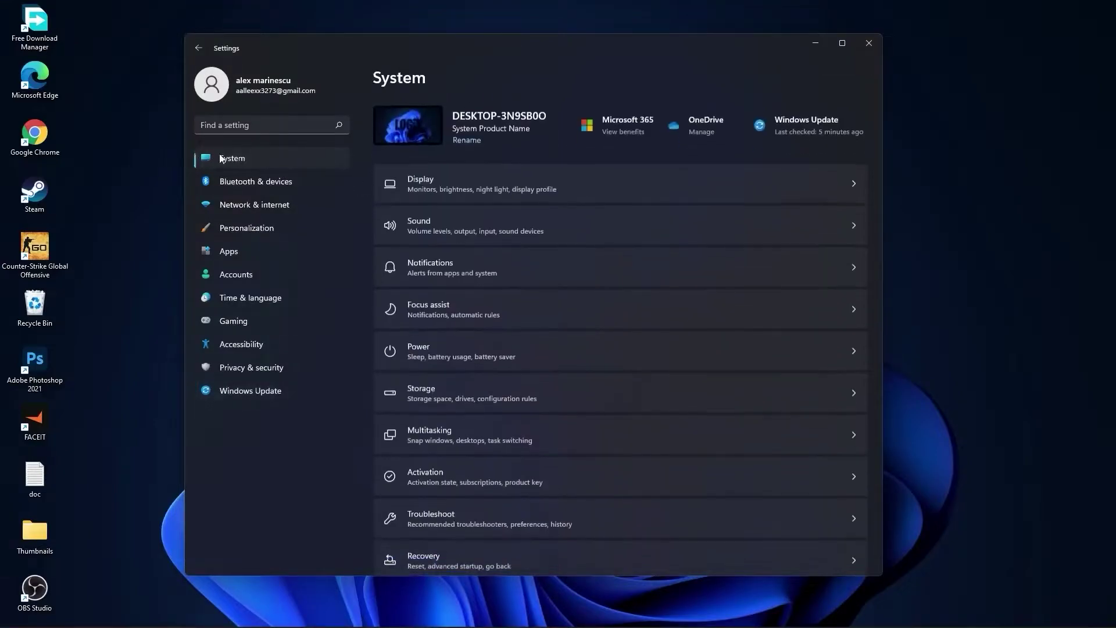
click(428, 191)
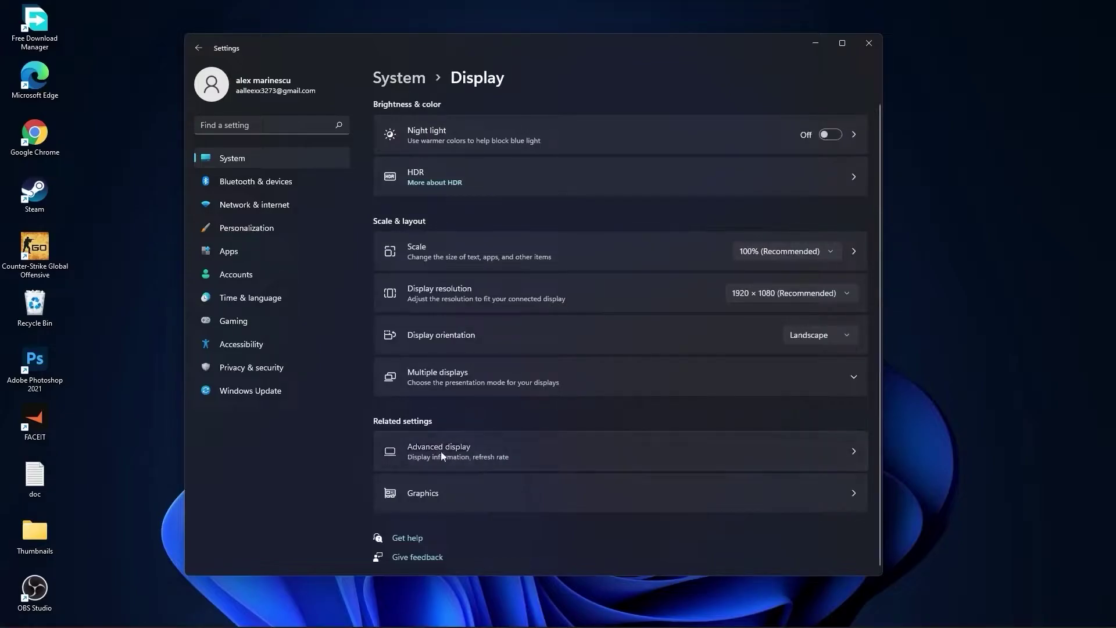
click(443, 454)
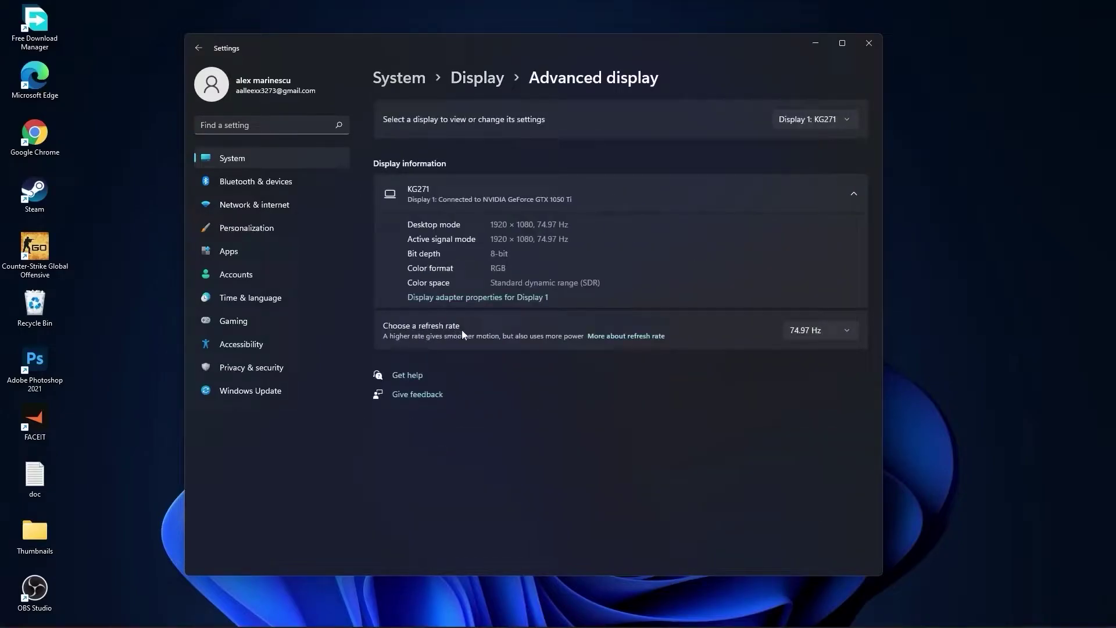
click(824, 329)
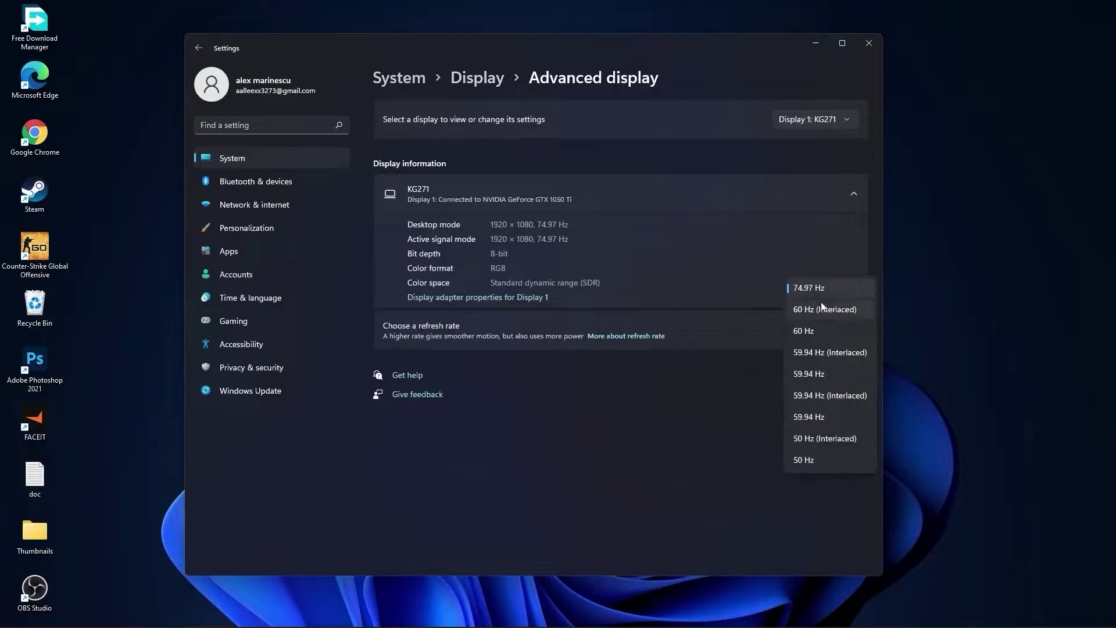
click(805, 287)
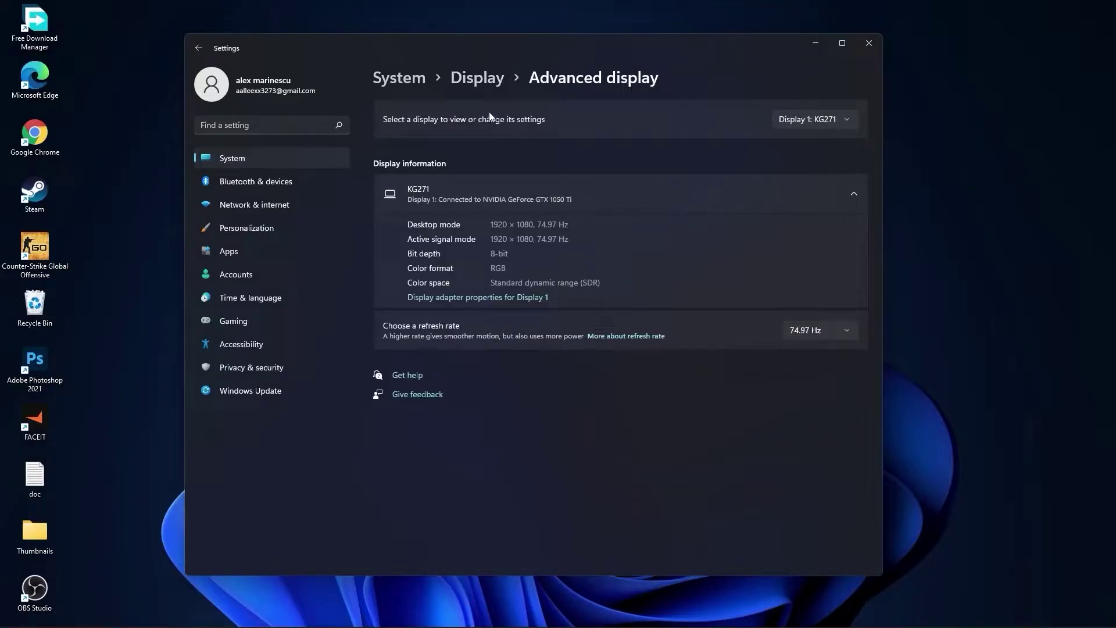
click(393, 78)
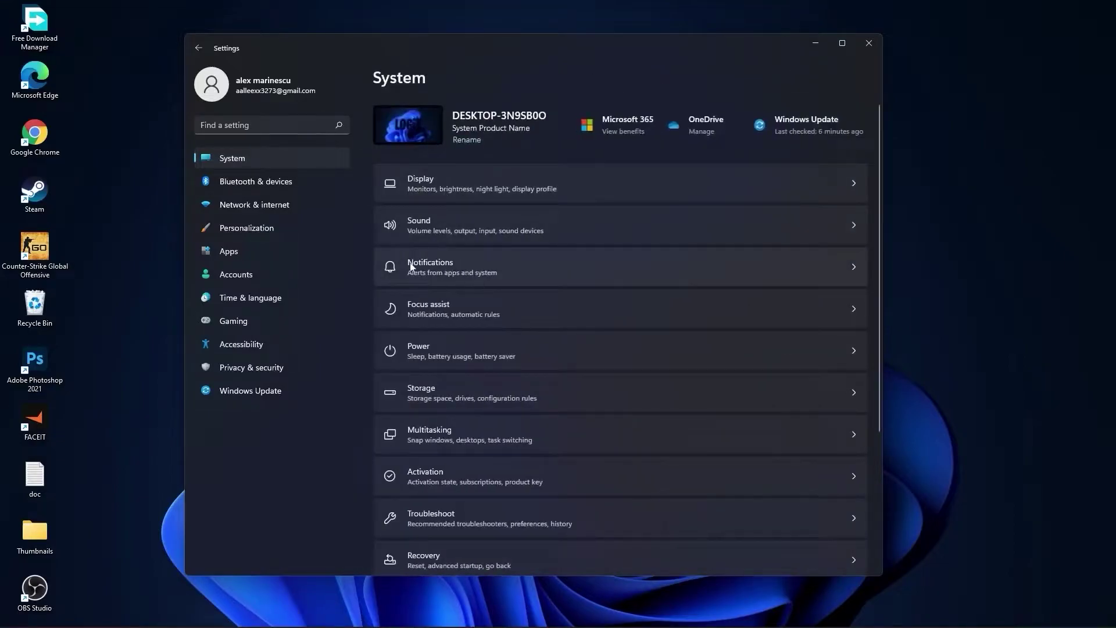
click(434, 268)
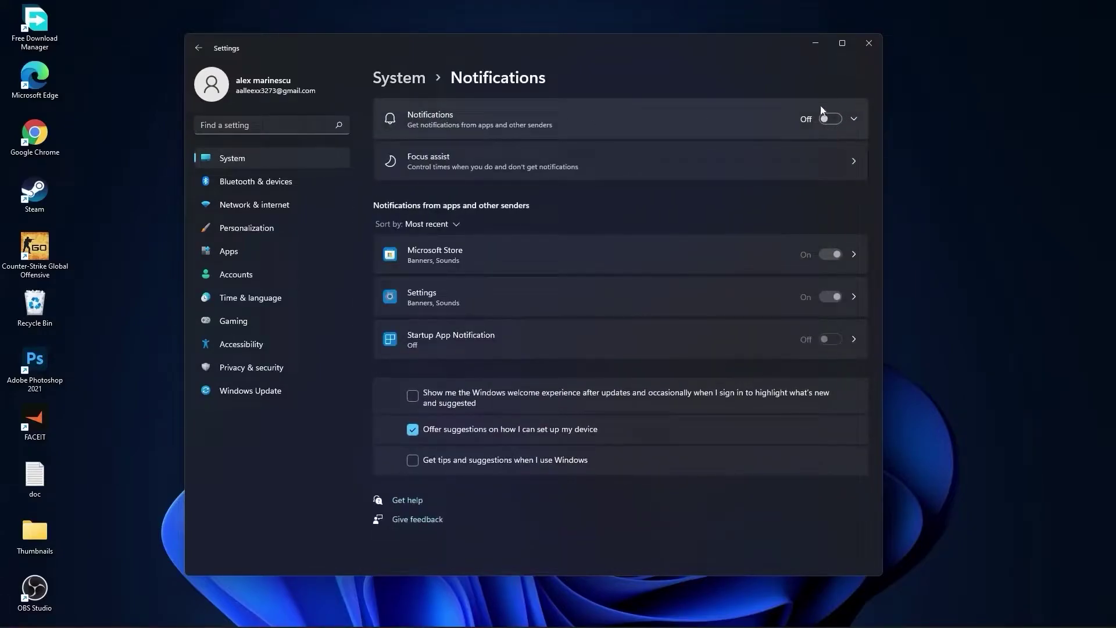
click(400, 78)
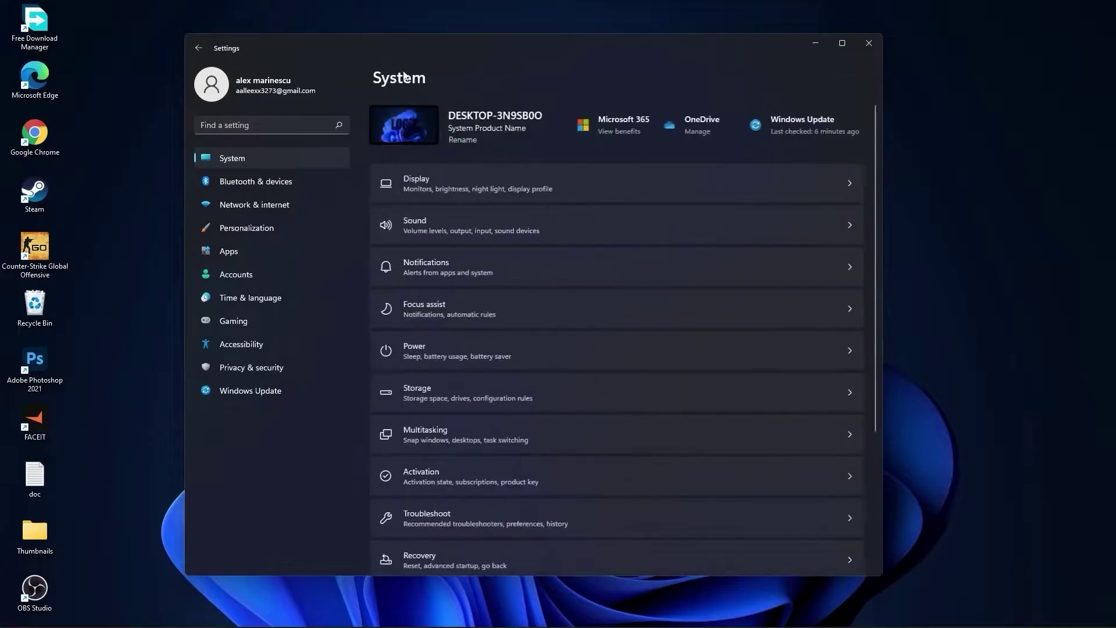
click(412, 308)
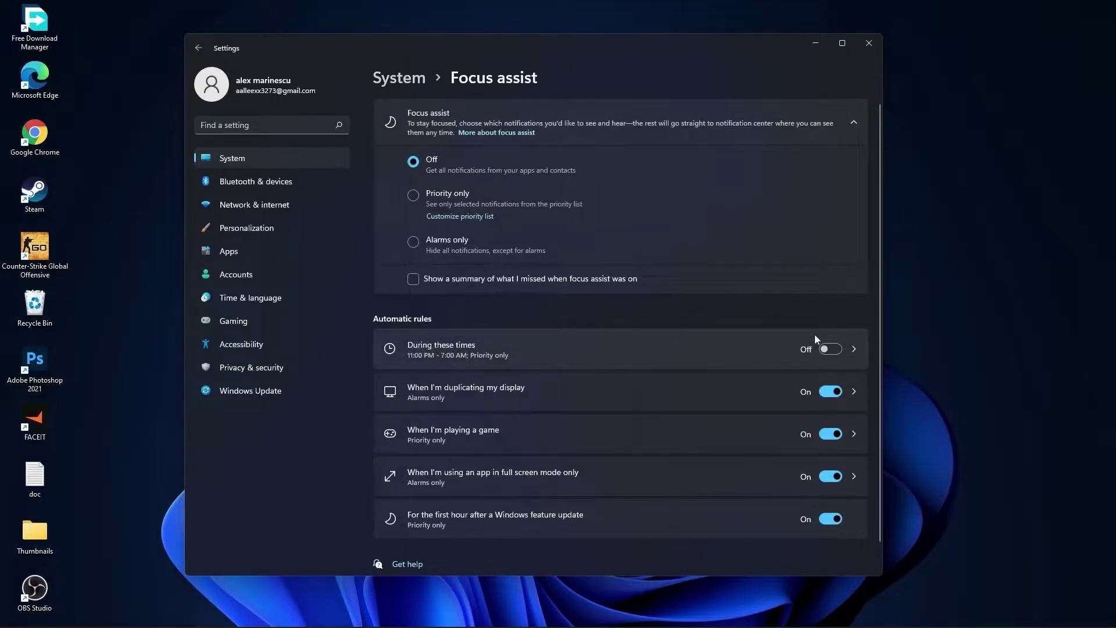
click(403, 79)
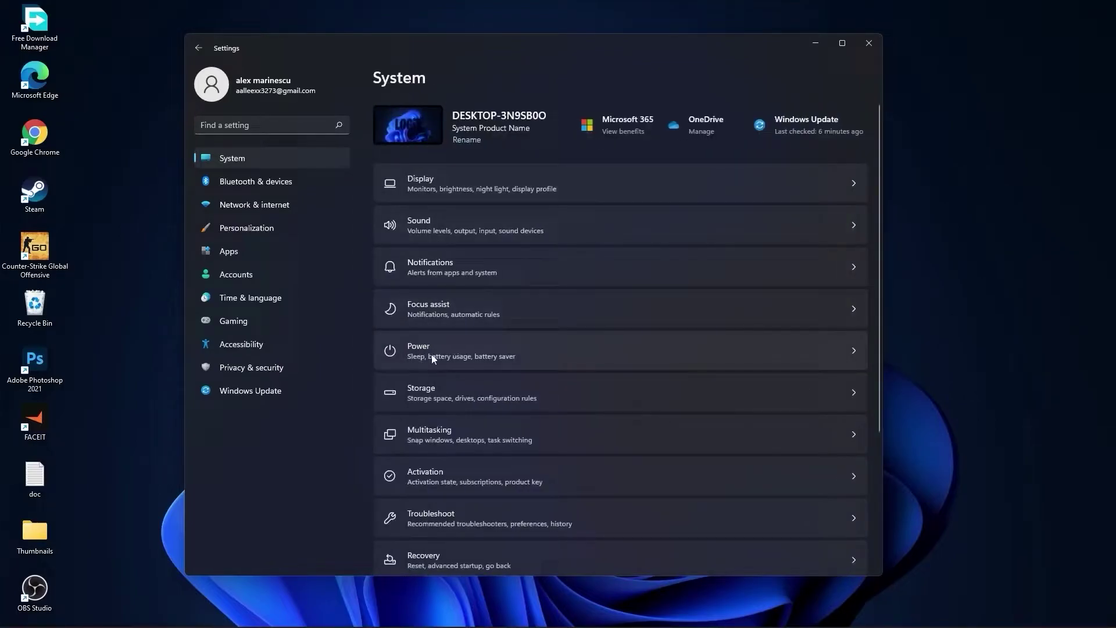
click(441, 345)
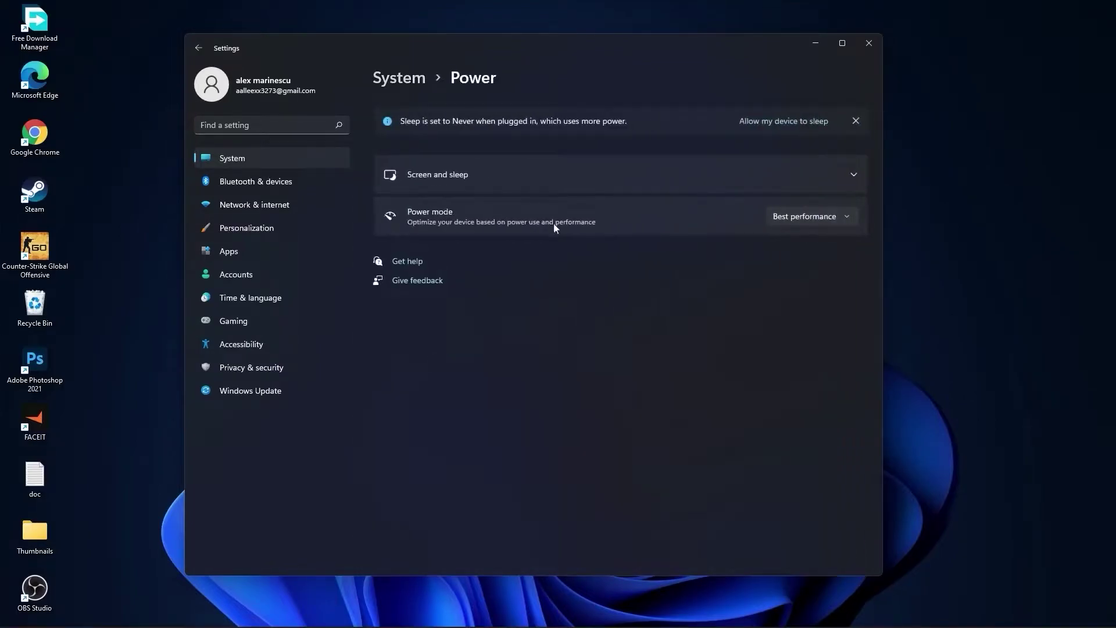
click(804, 217)
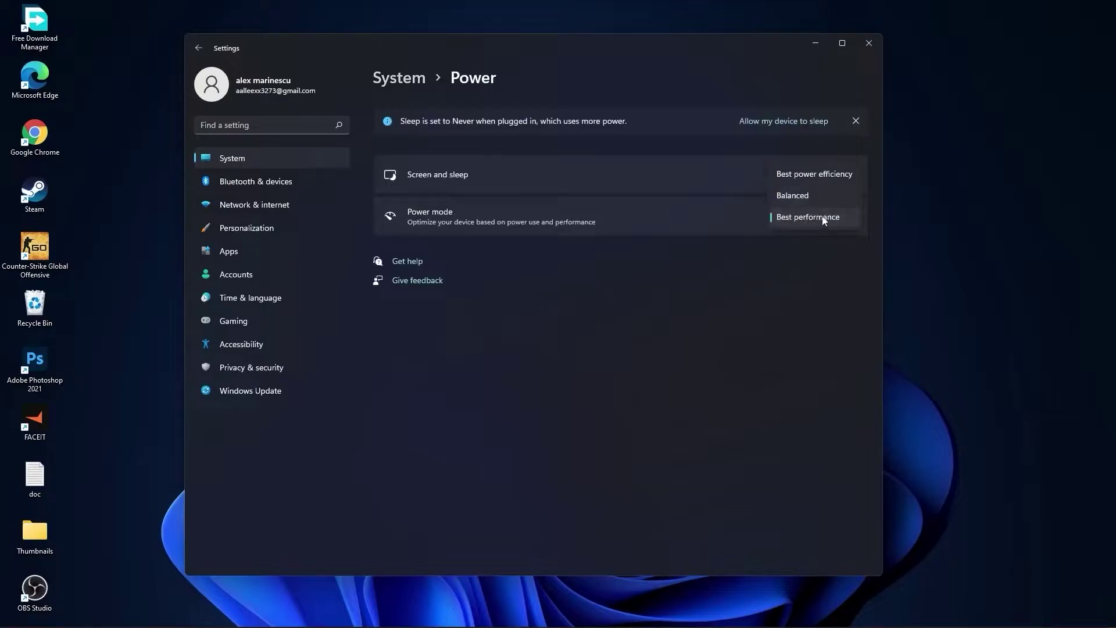
click(823, 220)
click(399, 79)
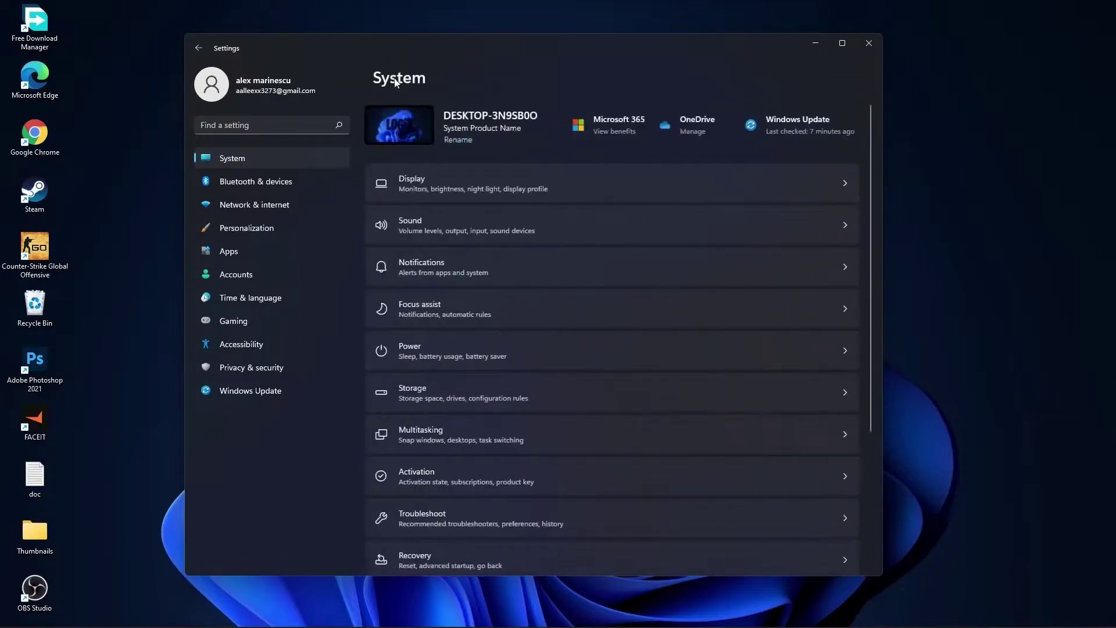
Clean up Downloads and previous Windows installations (45.3 GB) from Storage cleanup recommendations.
click(431, 392)
scroll(403, 402, down, 3)
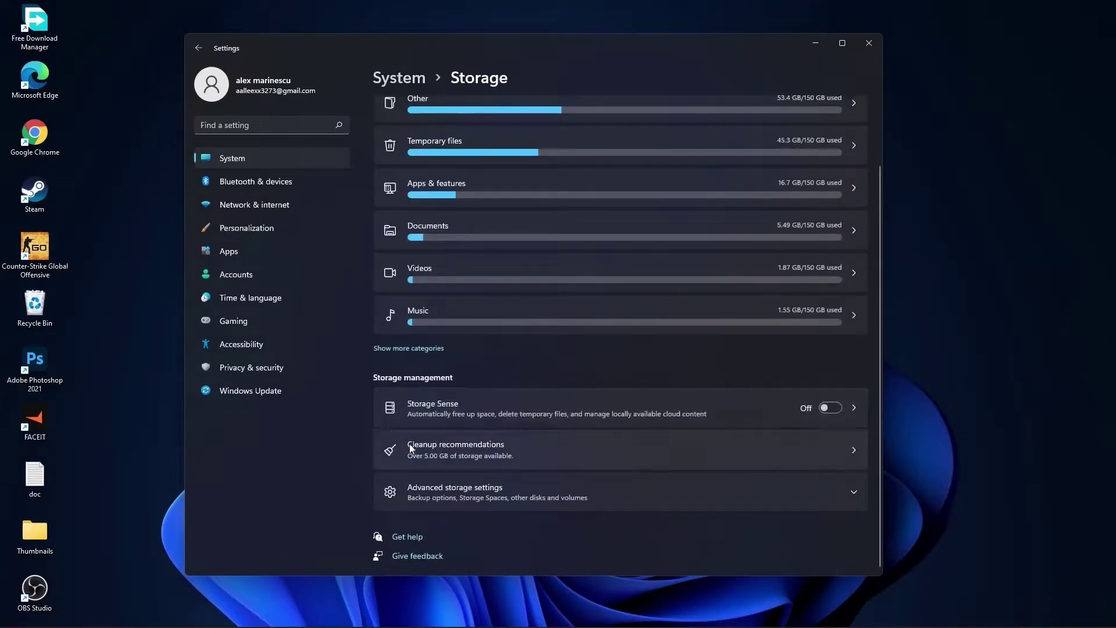
click(457, 451)
click(415, 166)
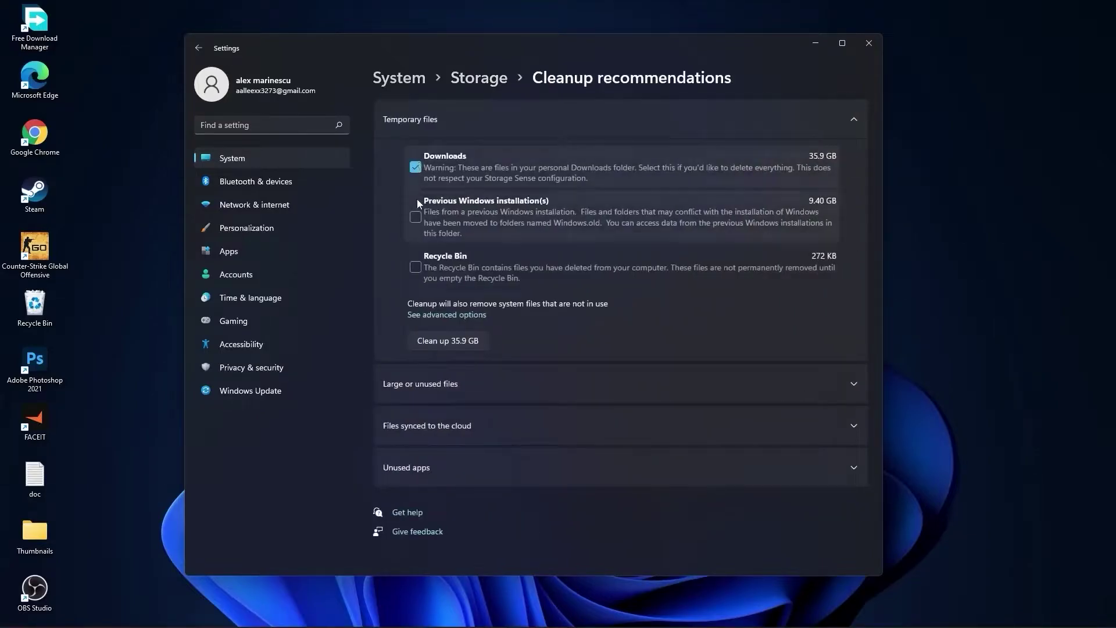
click(416, 217)
click(448, 341)
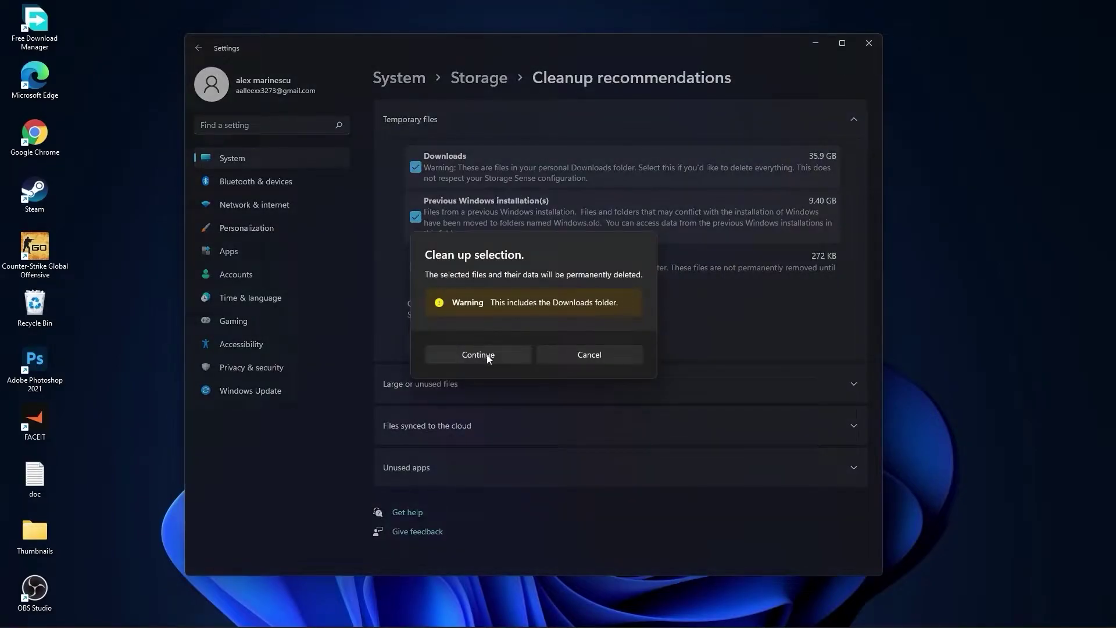
click(487, 355)
click(399, 81)
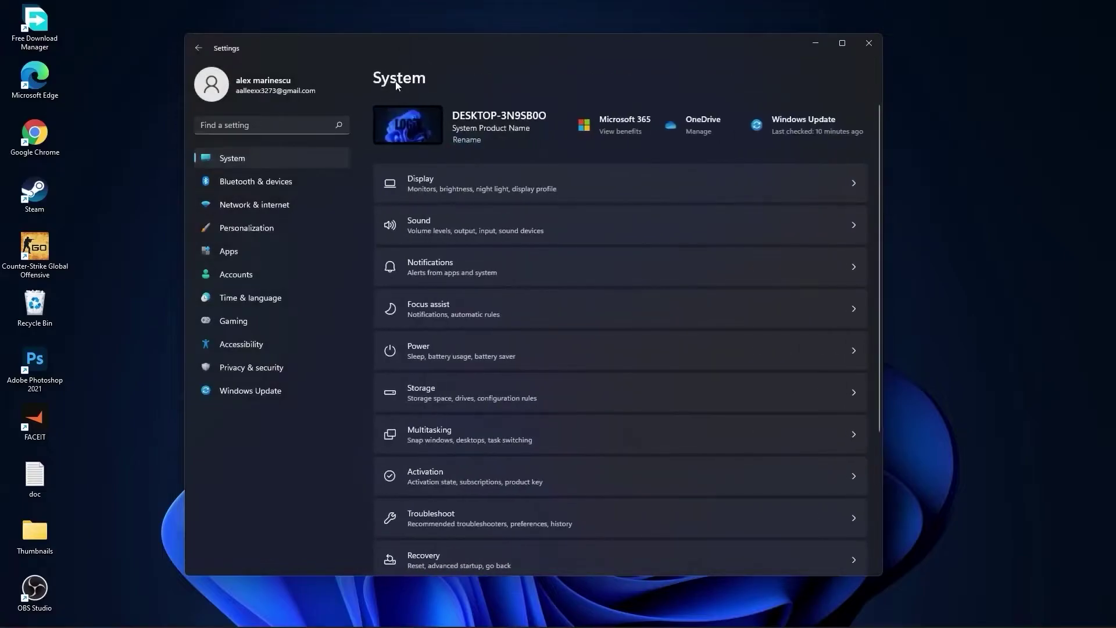
Review the Multitasking settings and confirm Remote Desktop is off.
click(447, 432)
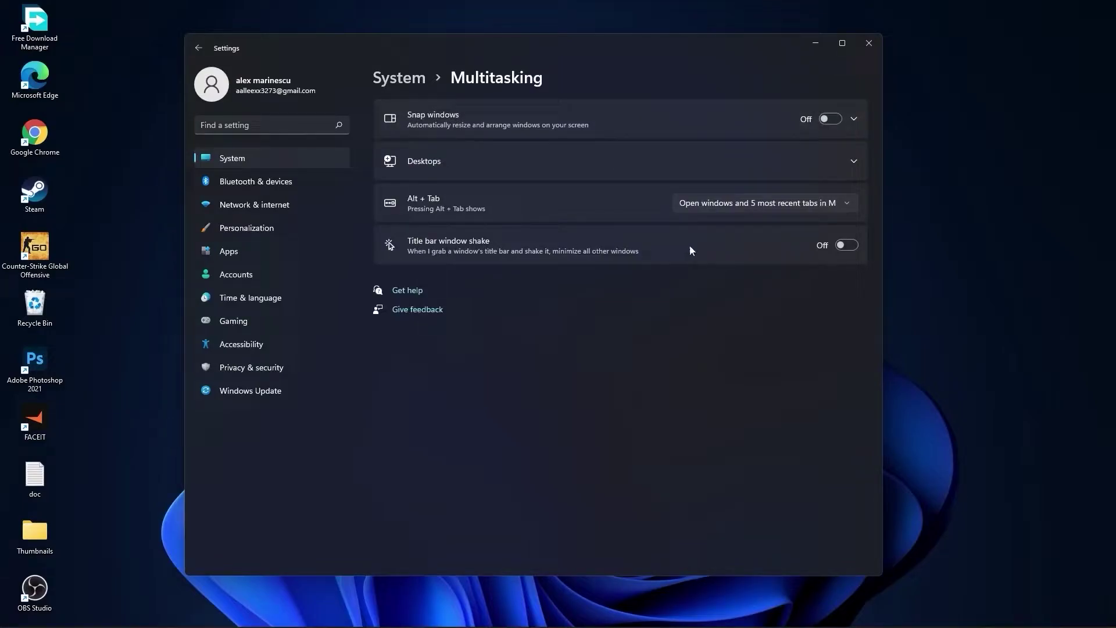
click(403, 87)
scroll(600, 389, down, 3)
scroll(606, 400, down, 2)
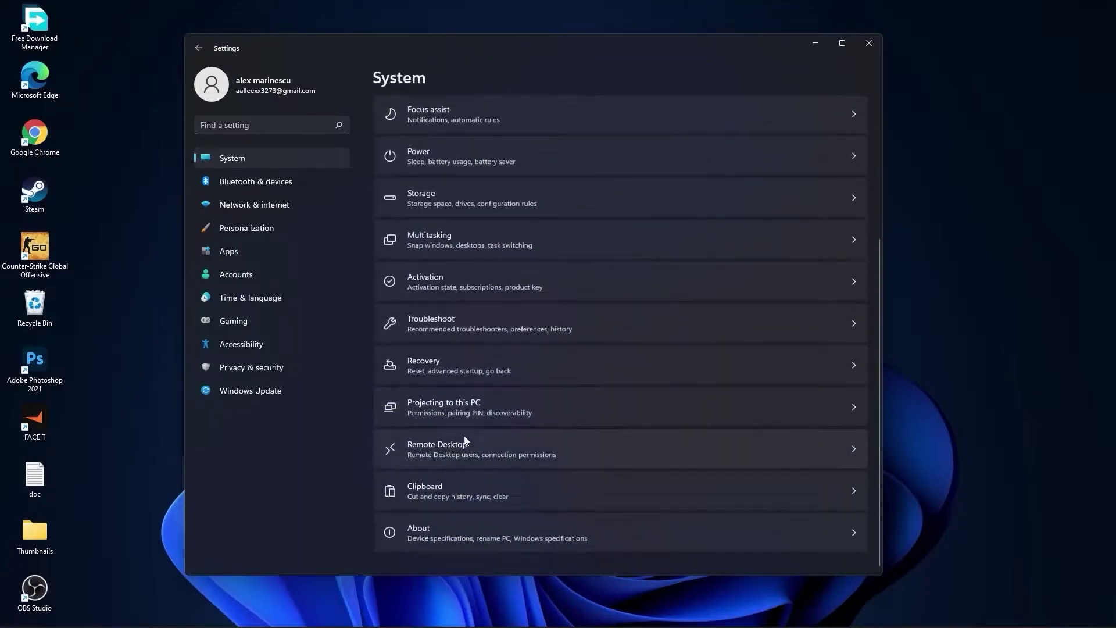
click(448, 449)
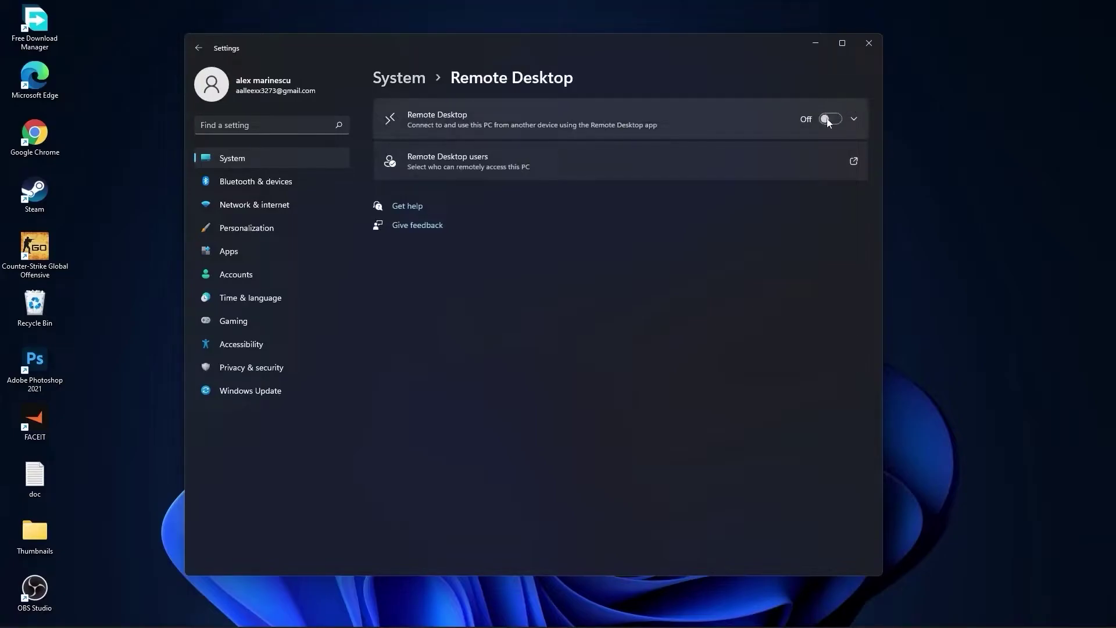
click(404, 78)
scroll(611, 407, down, 2)
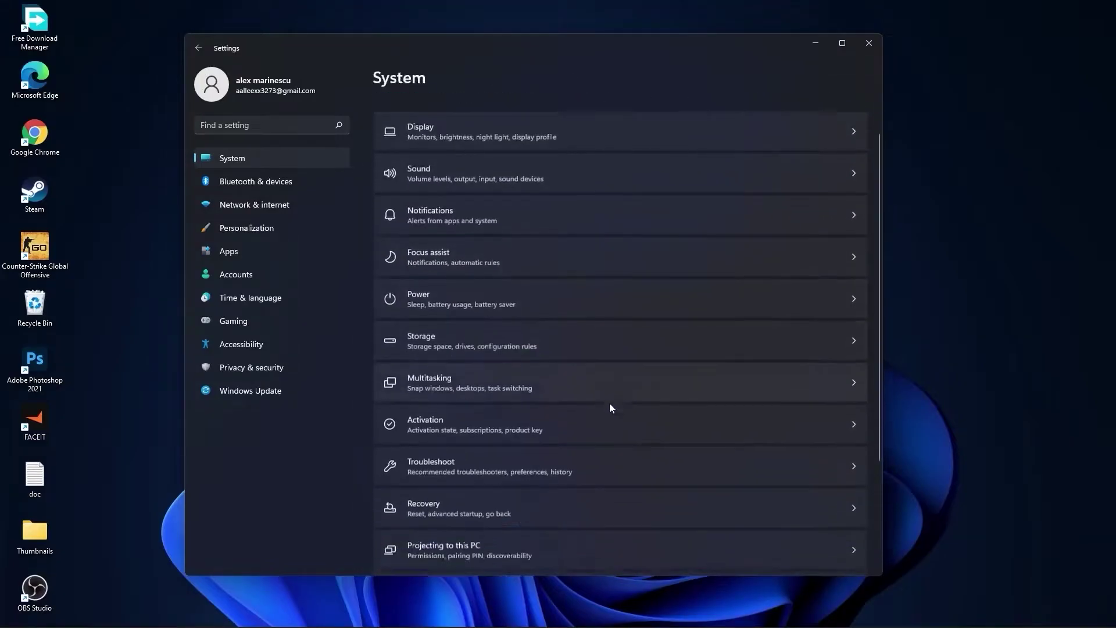
scroll(611, 408, down, 3)
Confirm clipboard history is off, then go to Personalization.
click(427, 494)
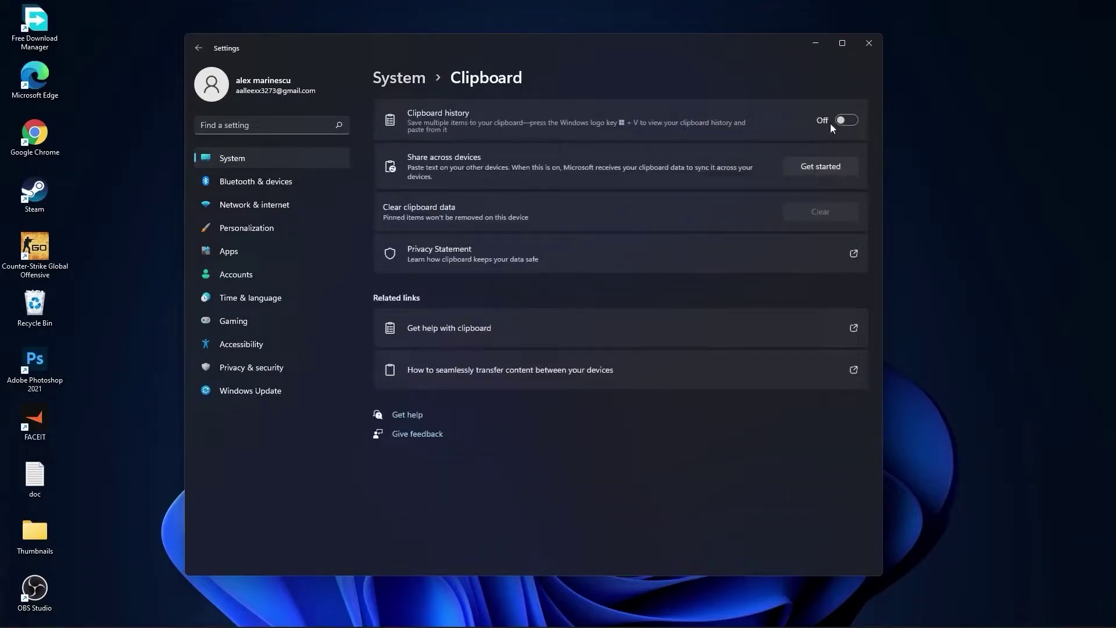
click(410, 81)
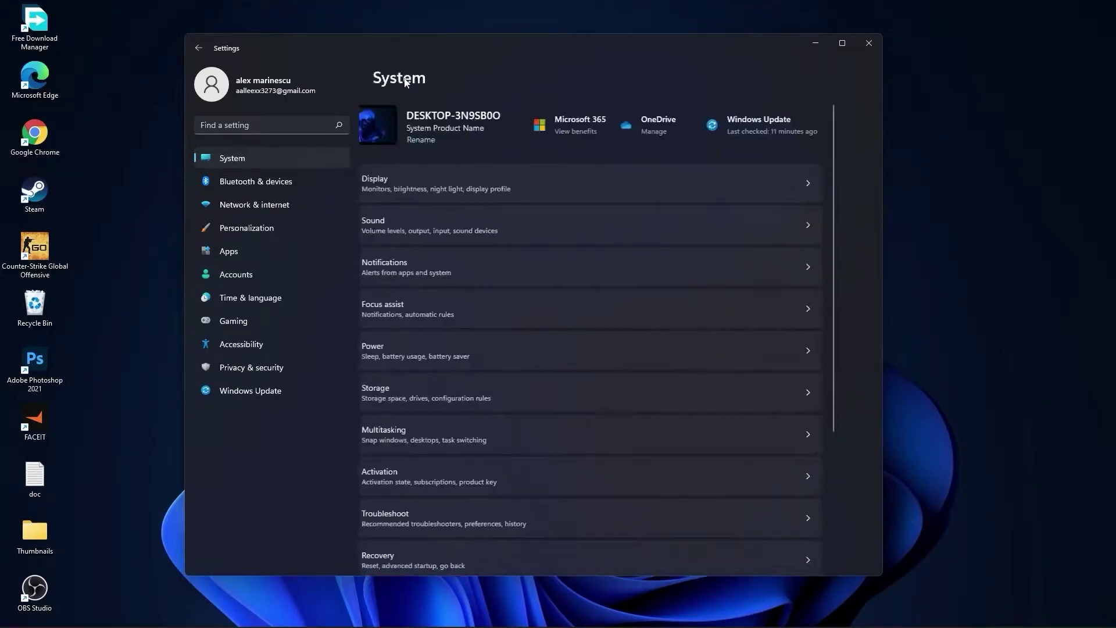
click(259, 232)
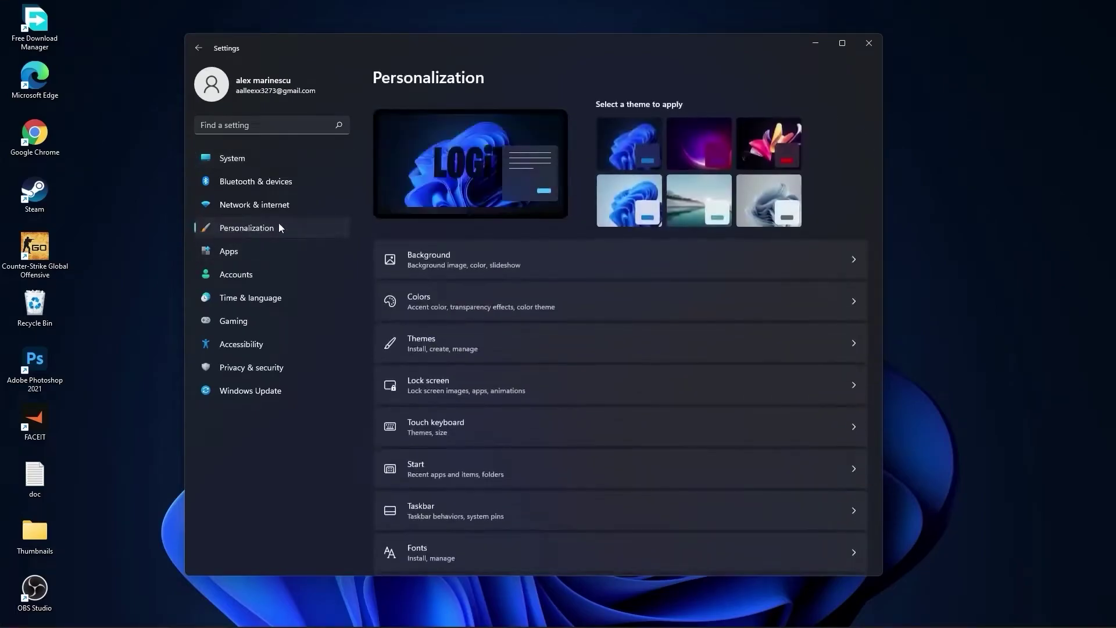
Review the desktop background type dropdown, keeping Picture.
click(439, 257)
click(804, 238)
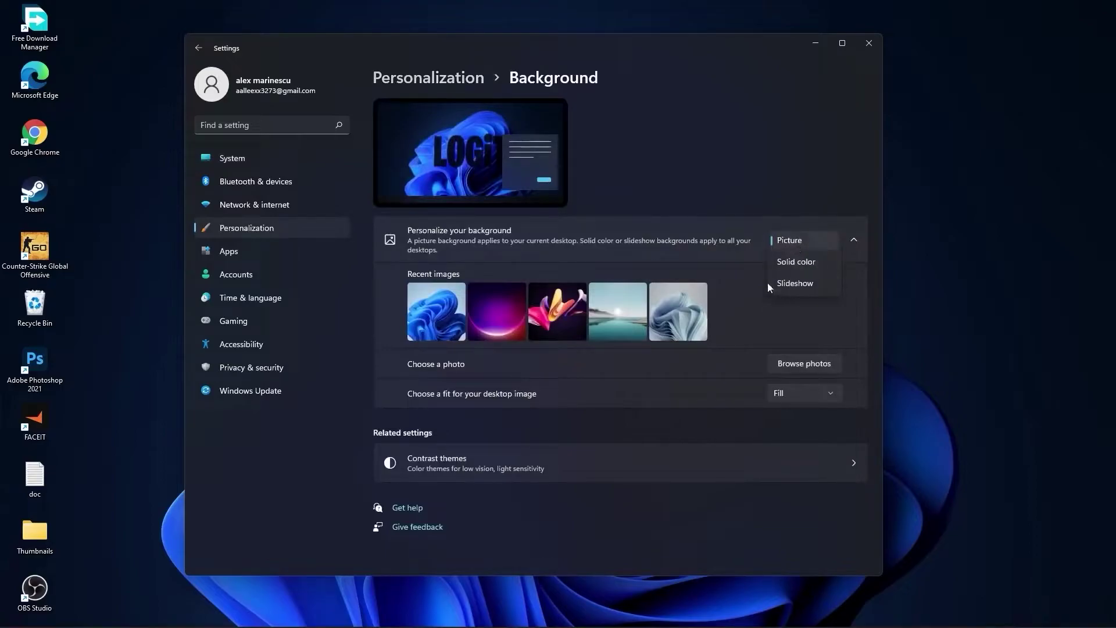
click(795, 283)
Review the installed apps list and Adobe Photoshop 2021's options, then open Gaming.
click(246, 251)
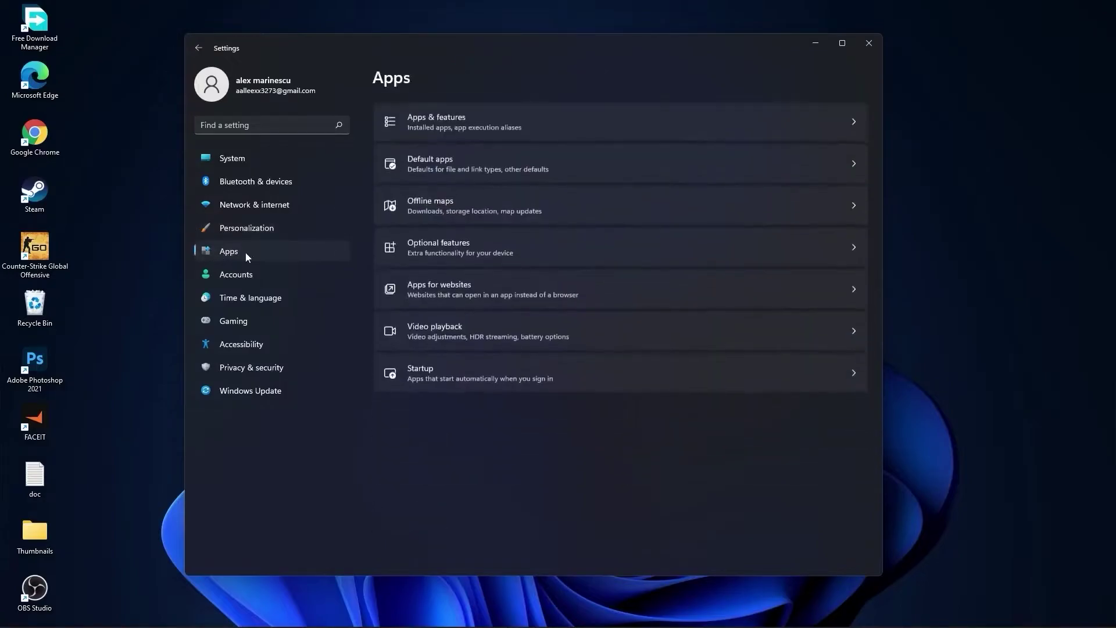
click(459, 121)
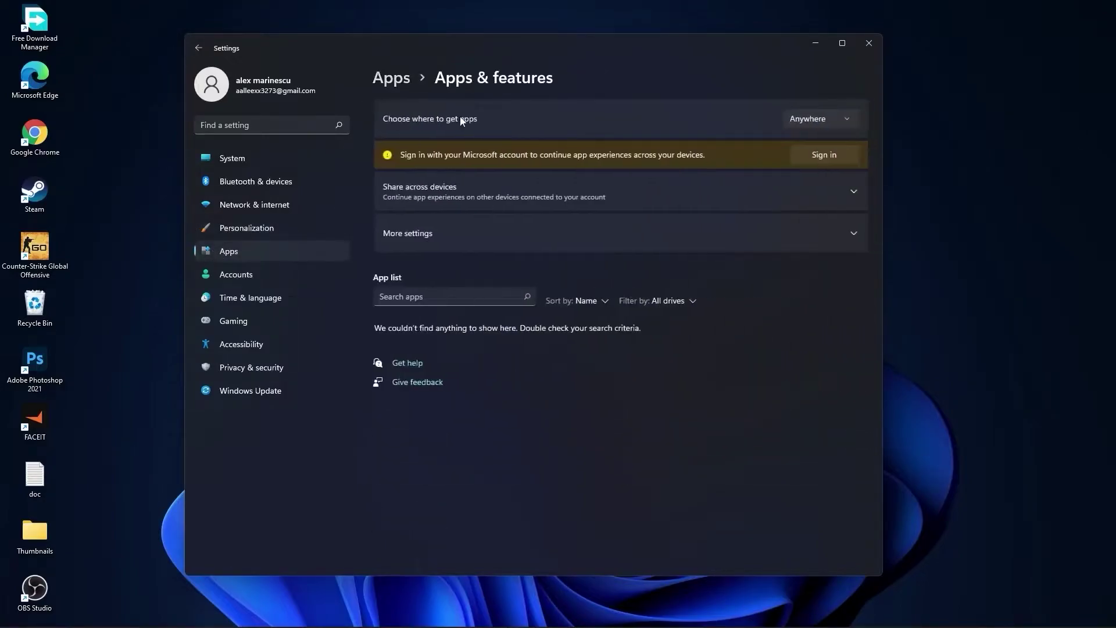
scroll(646, 393, down, 3)
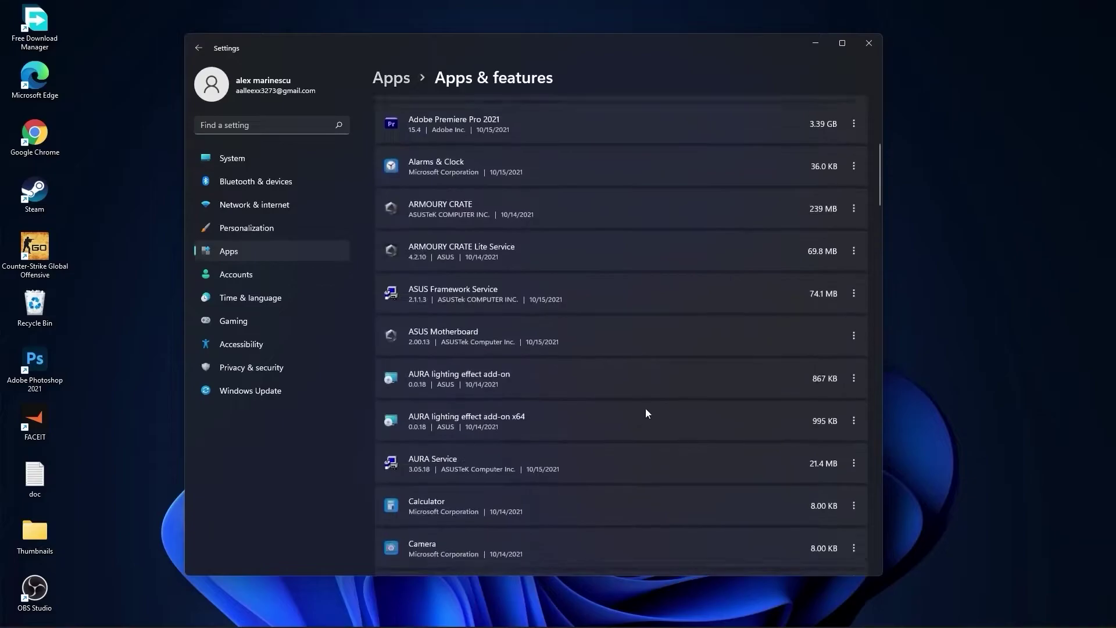
scroll(645, 408, up, 3)
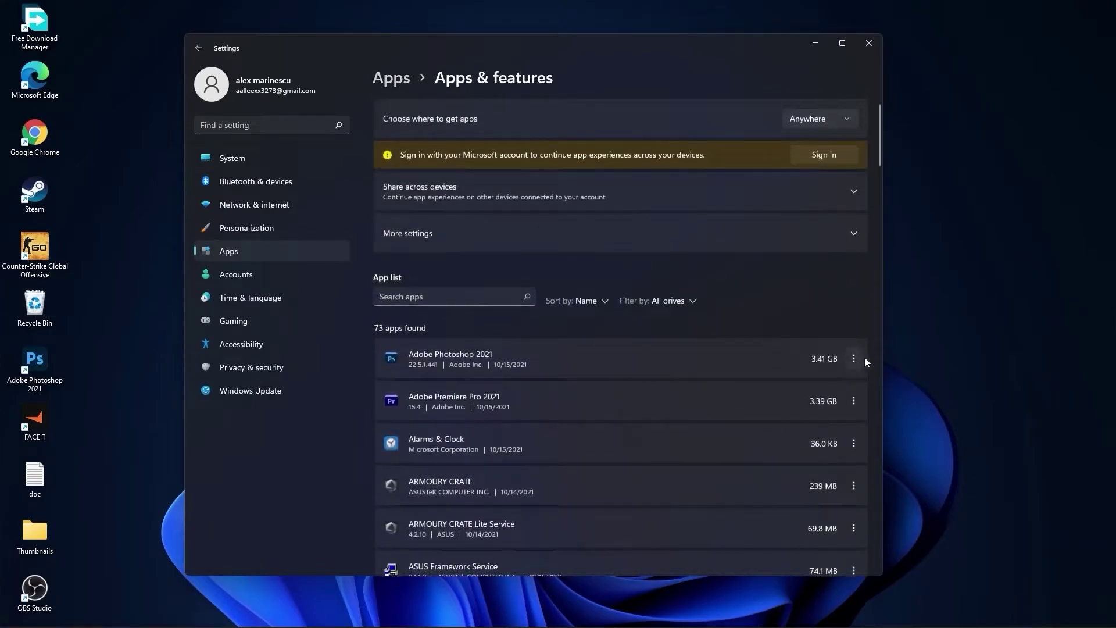
click(850, 359)
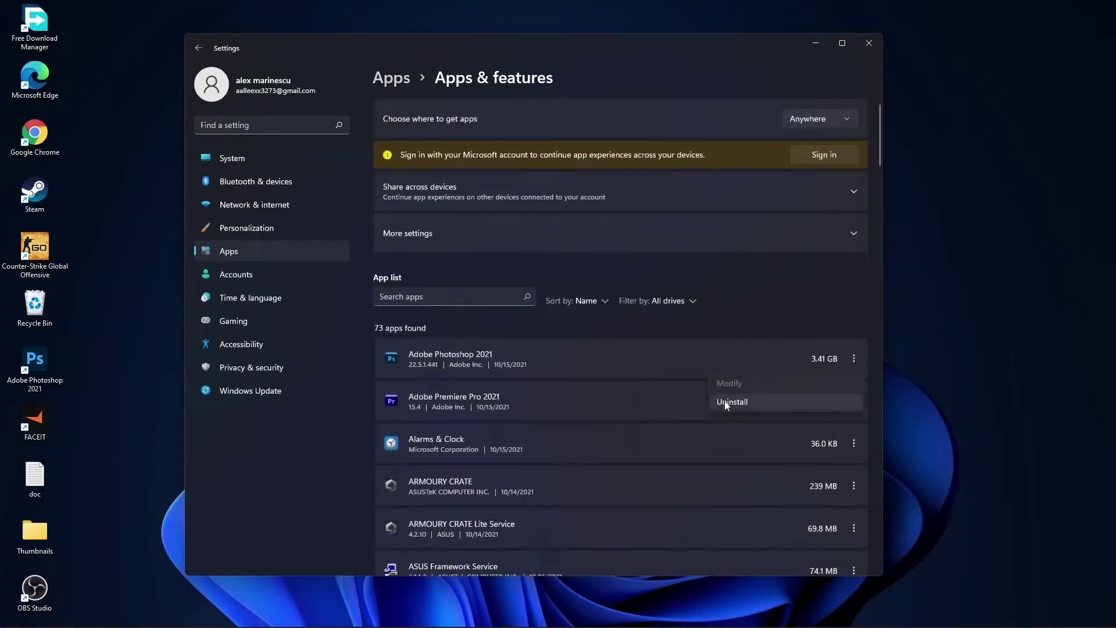
click(213, 320)
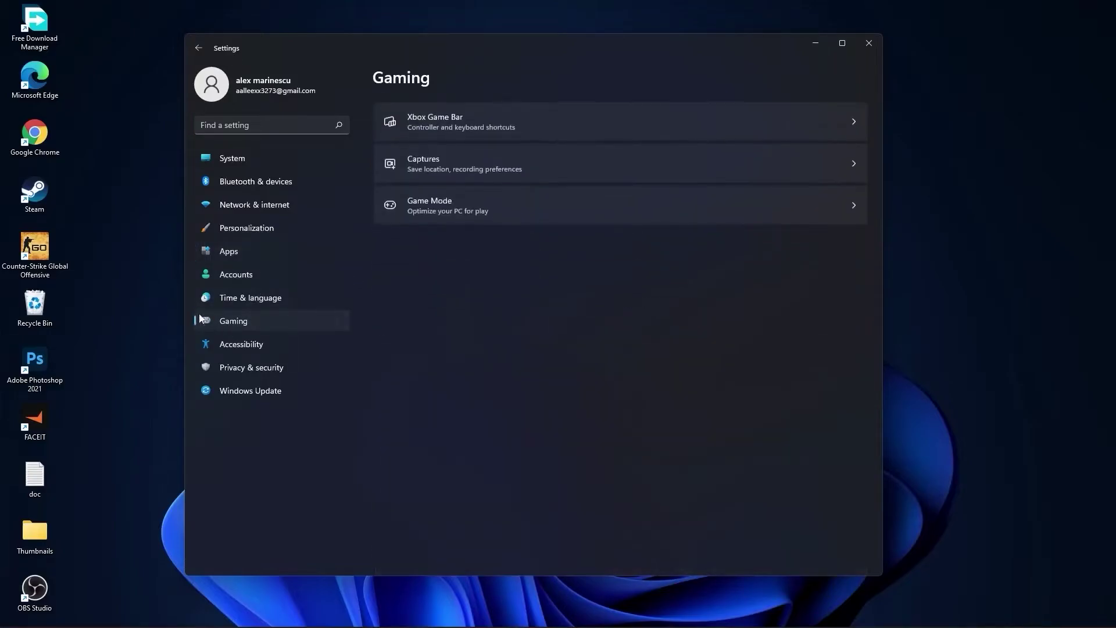
Stop the controller button from opening Xbox Game Bar.
click(473, 119)
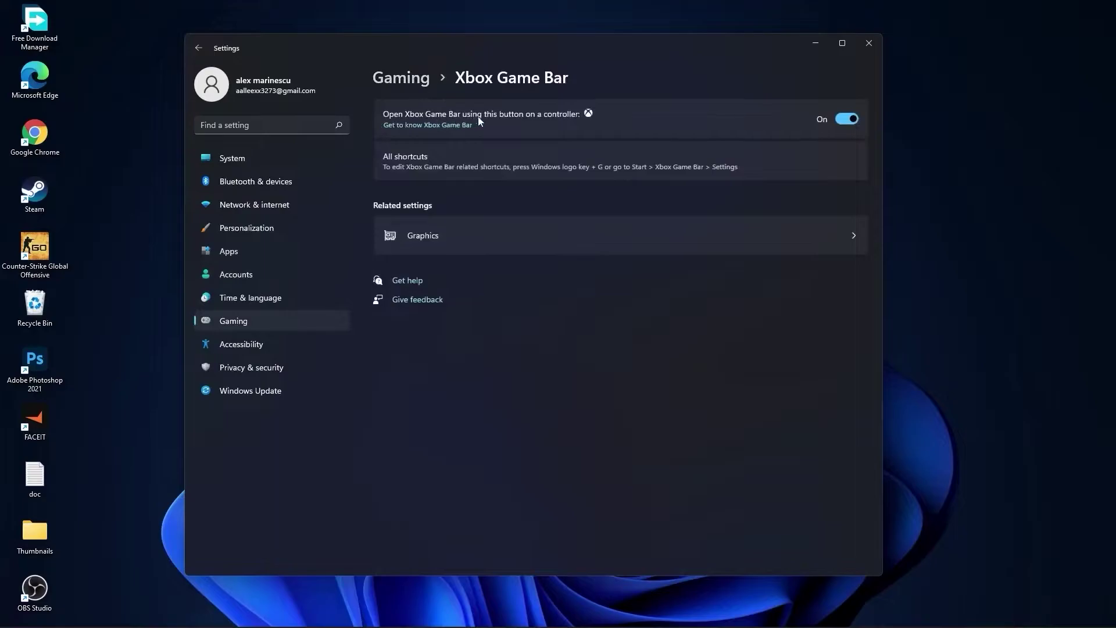
click(845, 119)
click(401, 78)
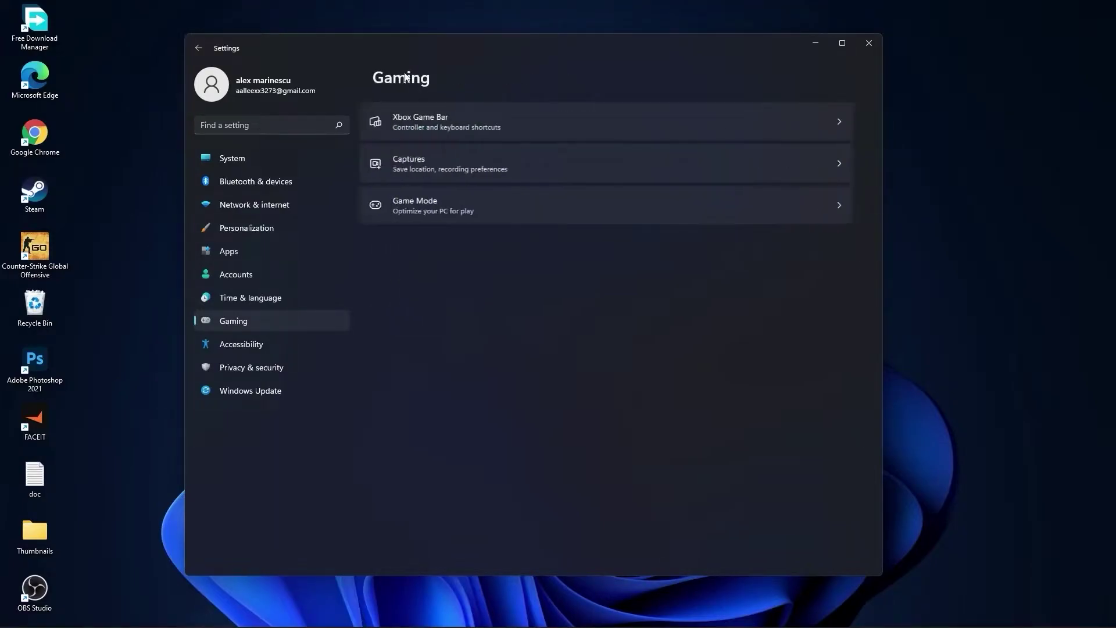
Turn off background recording, game audio capture and cursor capture; confirm Game Mode is on.
click(436, 159)
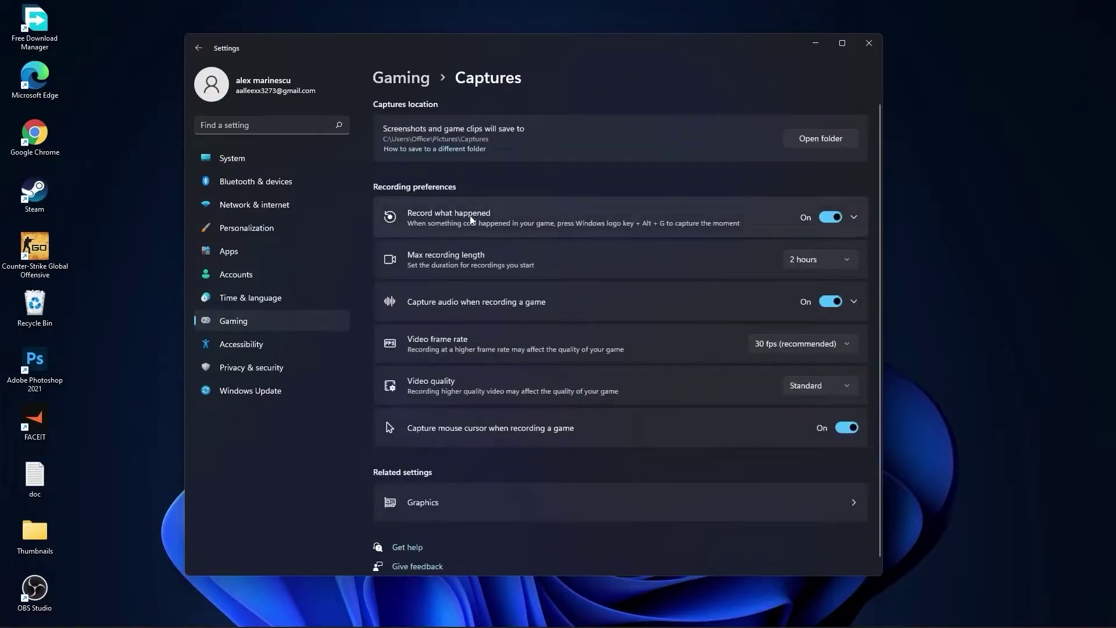
click(831, 218)
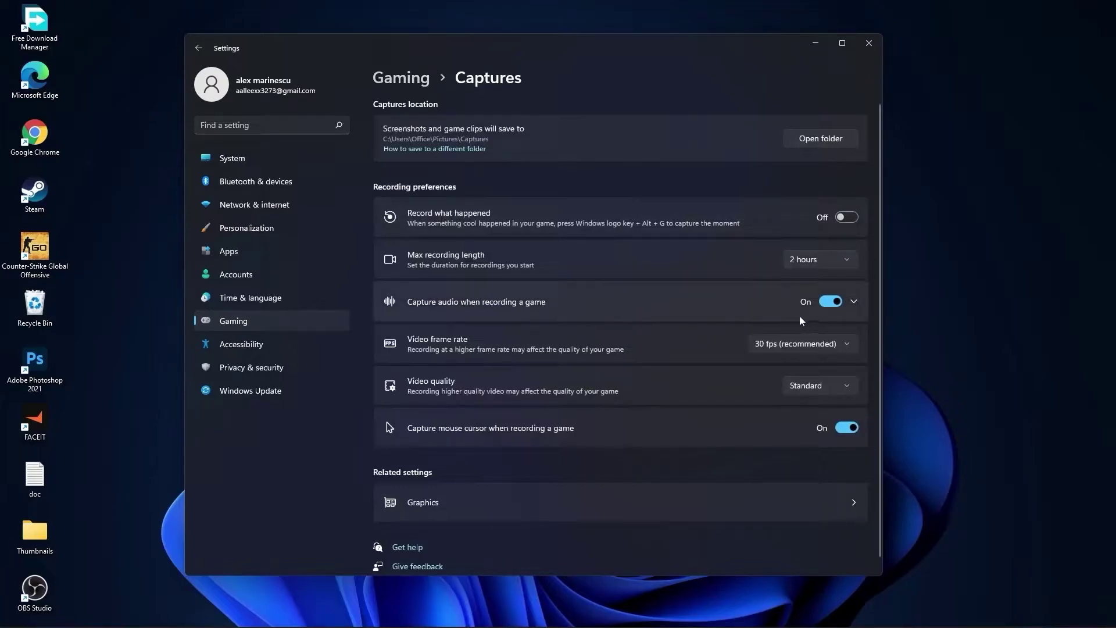
click(840, 302)
click(840, 302)
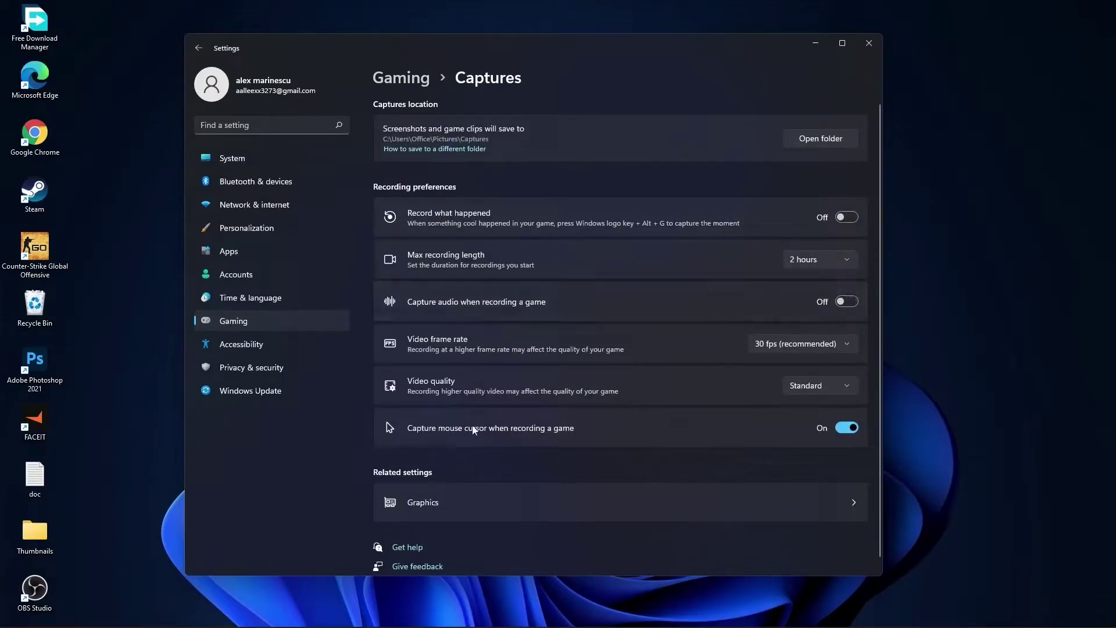
click(845, 428)
click(403, 78)
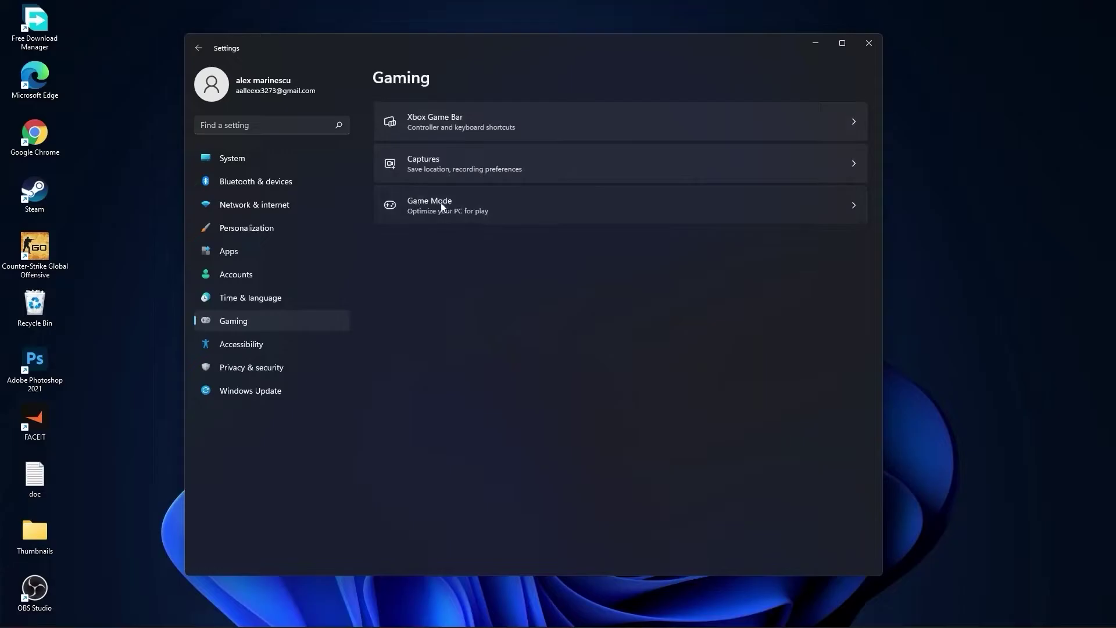
click(440, 202)
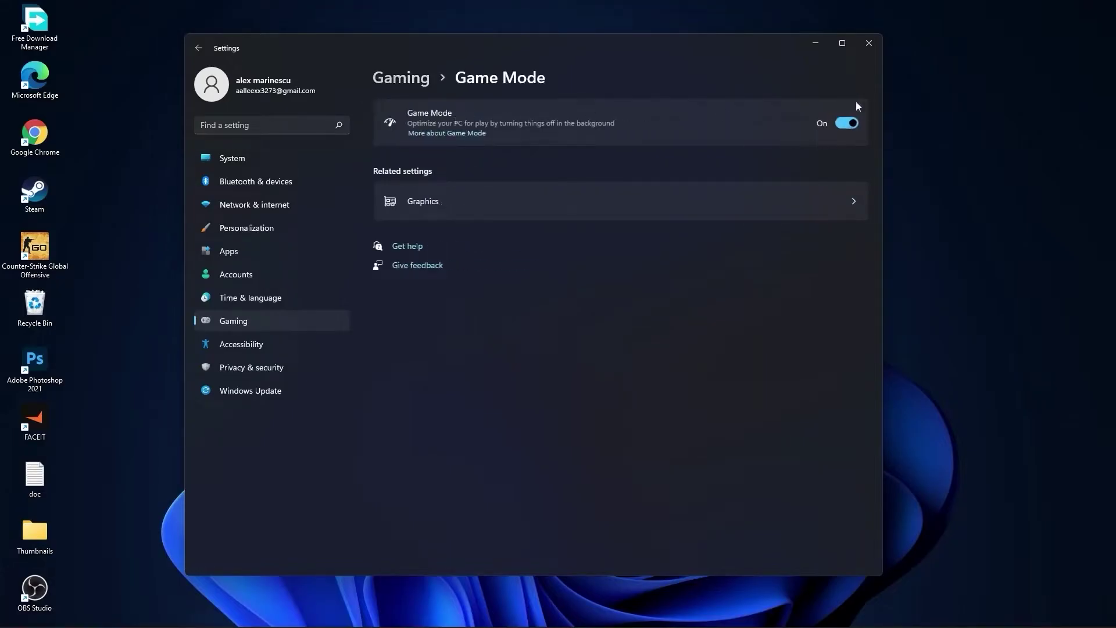
click(402, 77)
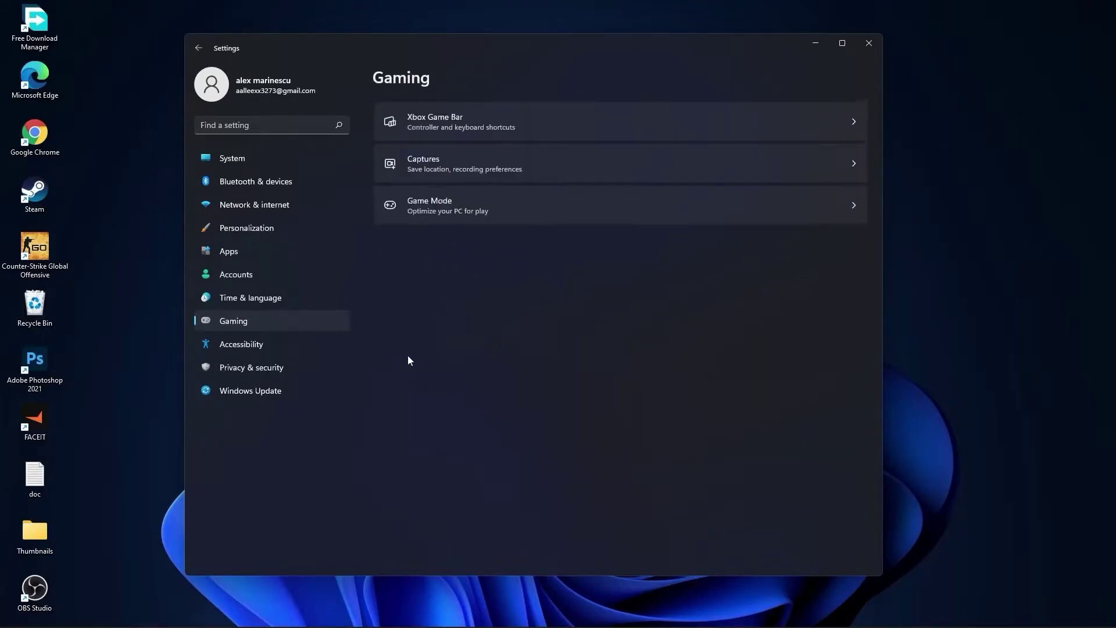
Check the General and Speech privacy pages and turn off the personal inking and typing dictionary.
click(262, 370)
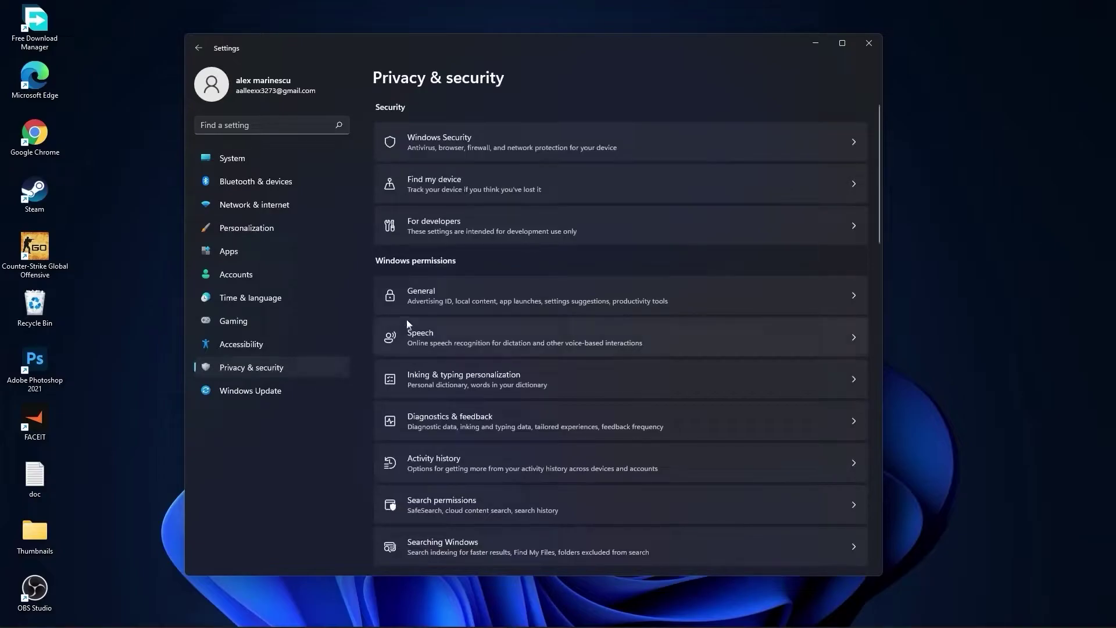
click(447, 294)
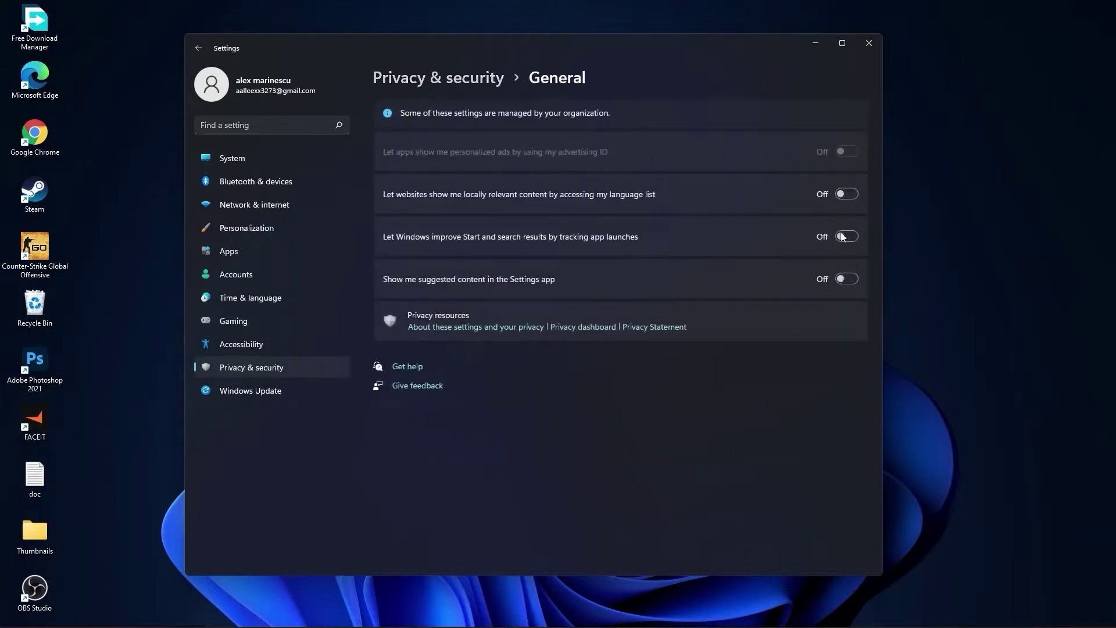
click(461, 83)
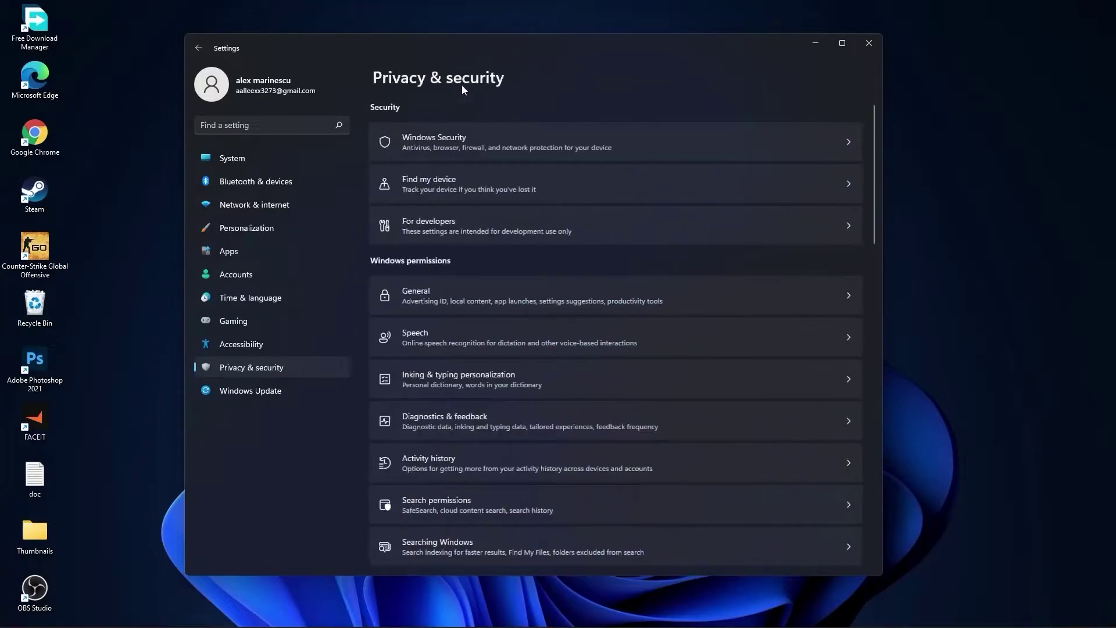
click(450, 334)
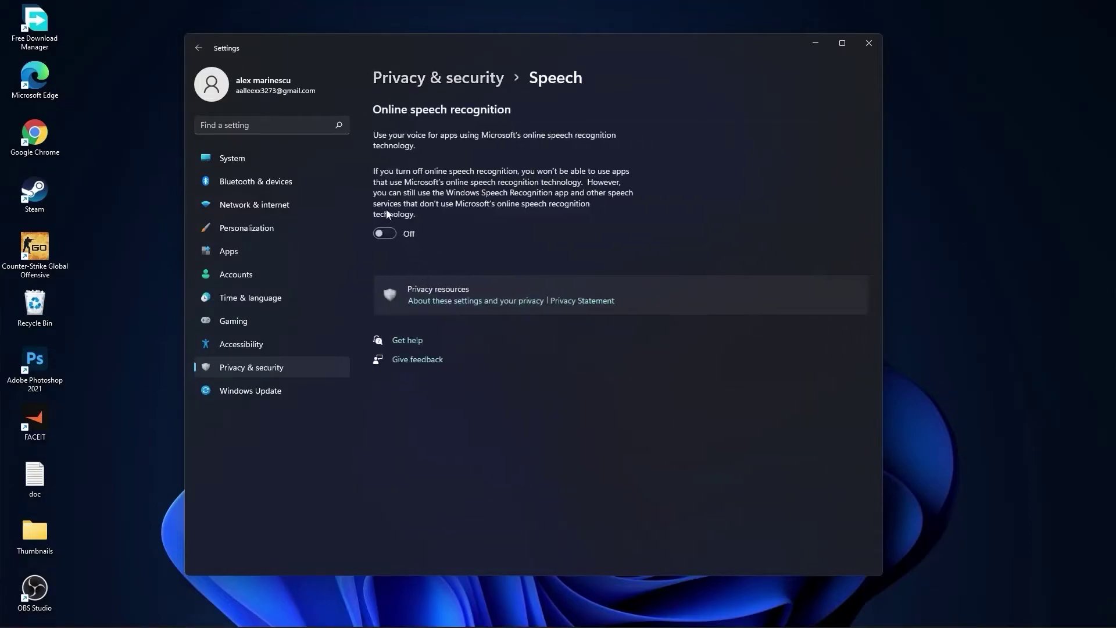
click(454, 79)
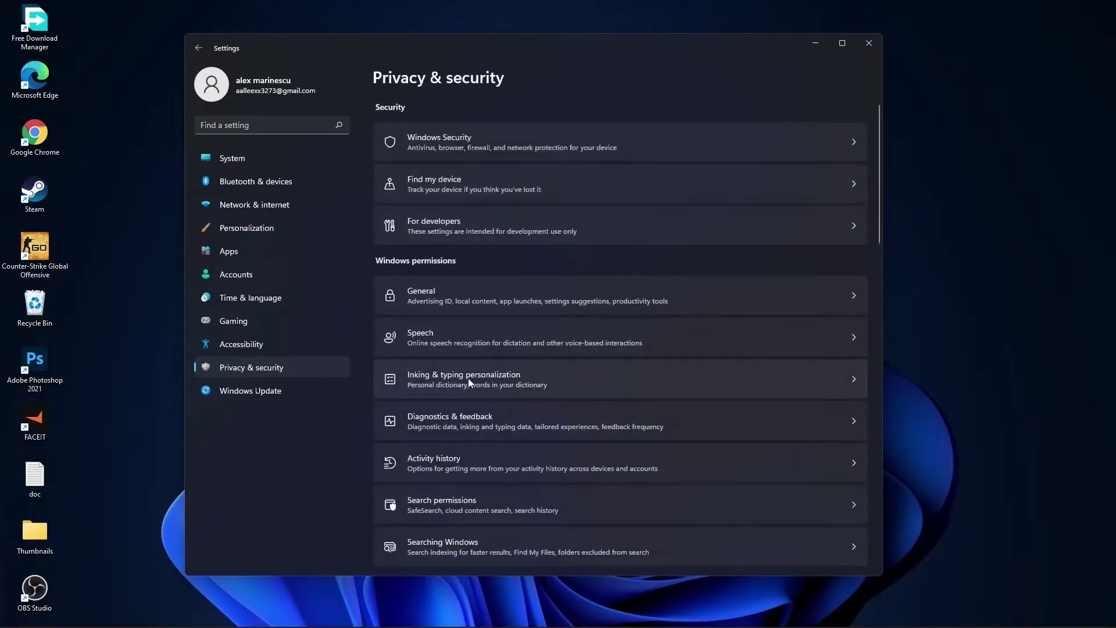
click(506, 380)
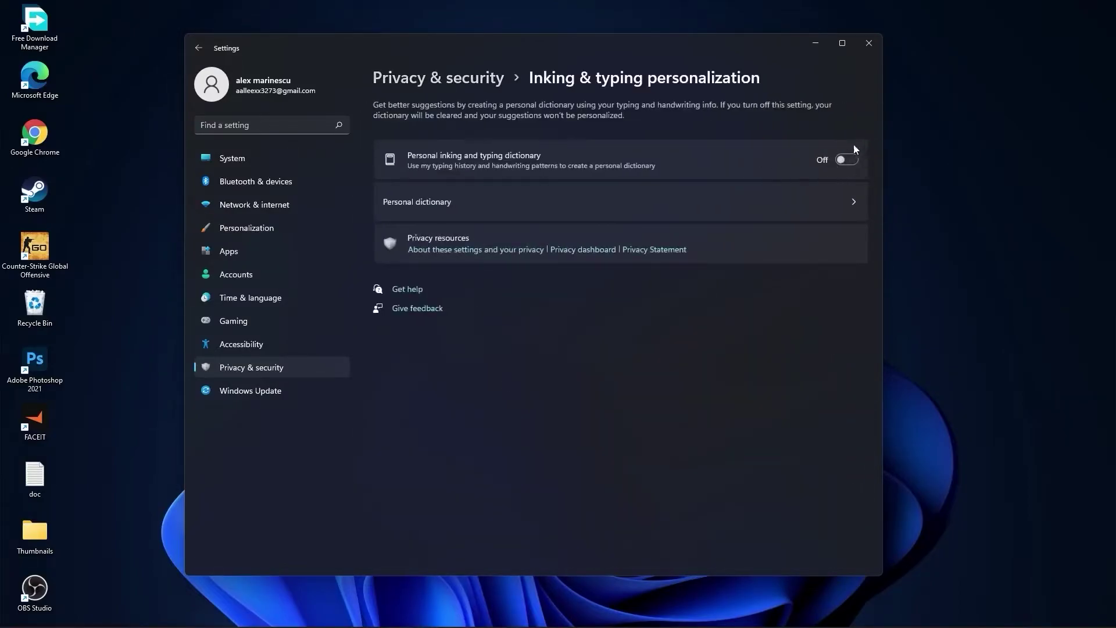
click(853, 157)
click(475, 80)
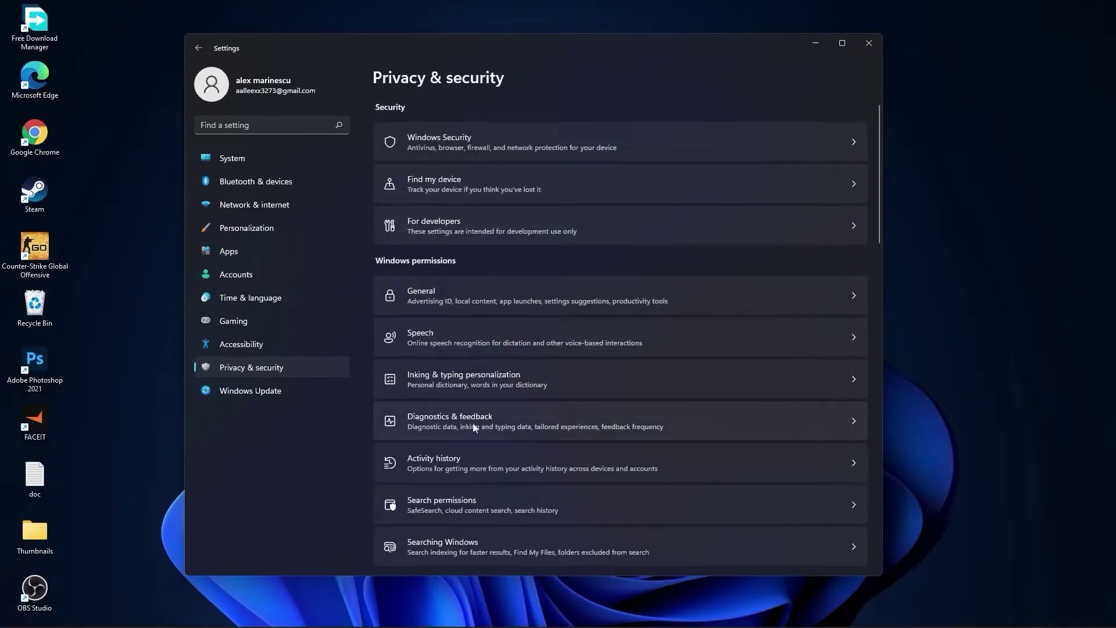
Review the Diagnostics & feedback and Activity history pages, then go to Searching Windows.
click(473, 423)
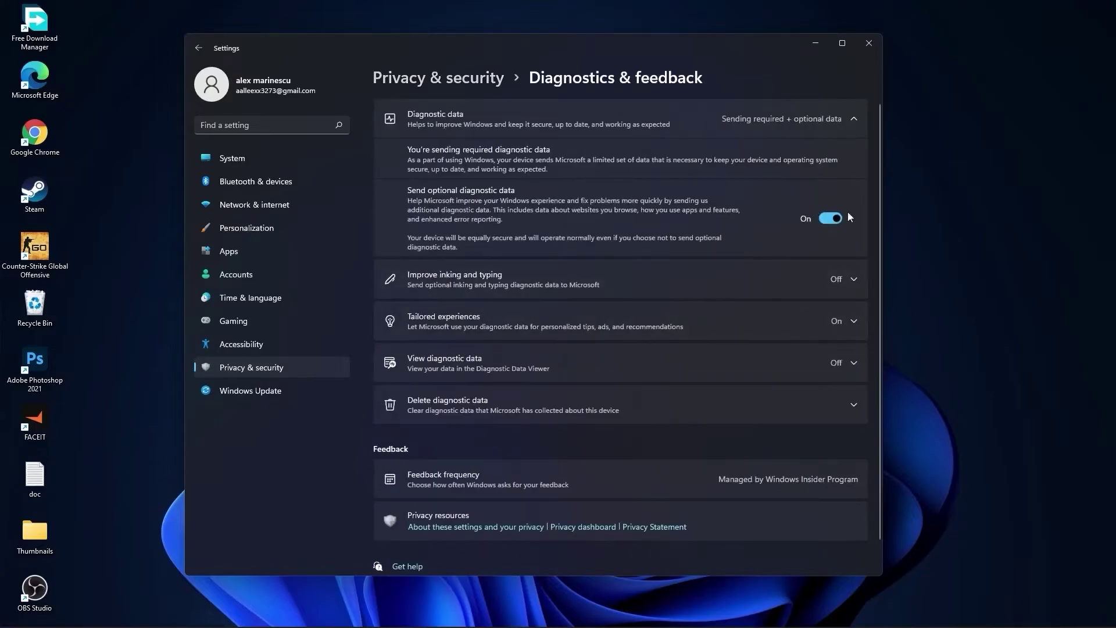
click(476, 78)
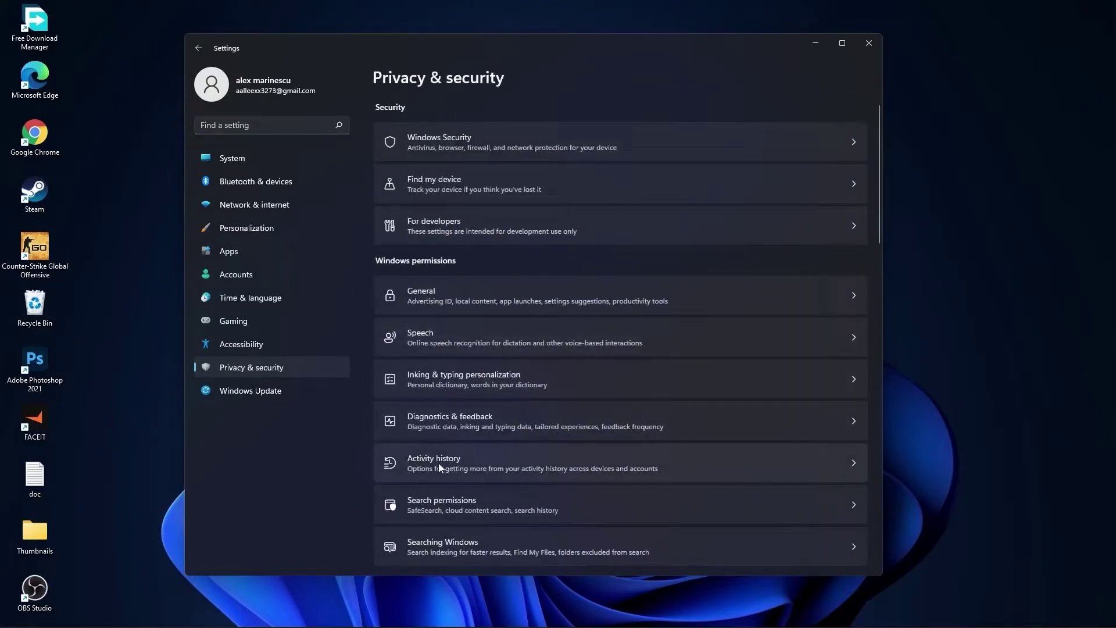
click(440, 468)
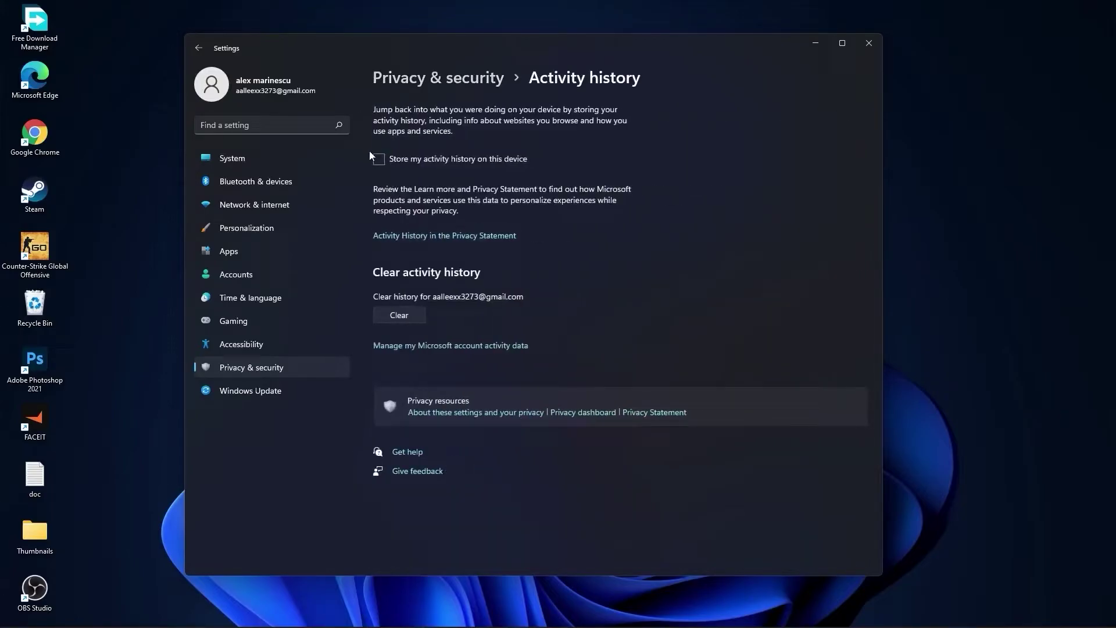
click(427, 80)
scroll(554, 309, down, 5)
click(467, 255)
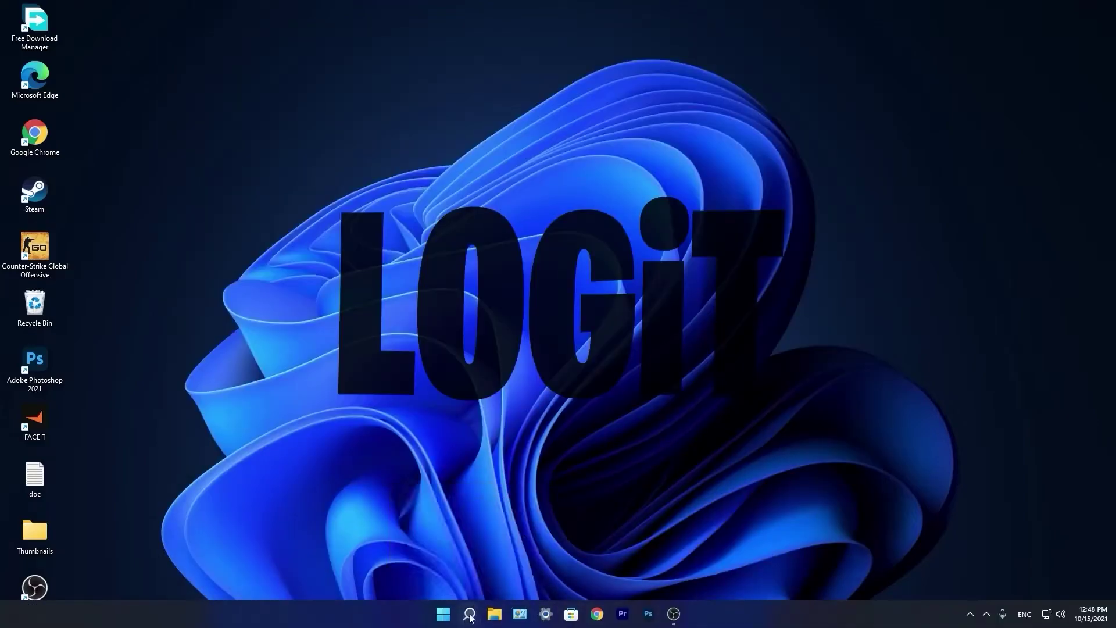
Disable CCXProcess and Cortana as startup apps in Task Manager, then close it.
click(469, 614)
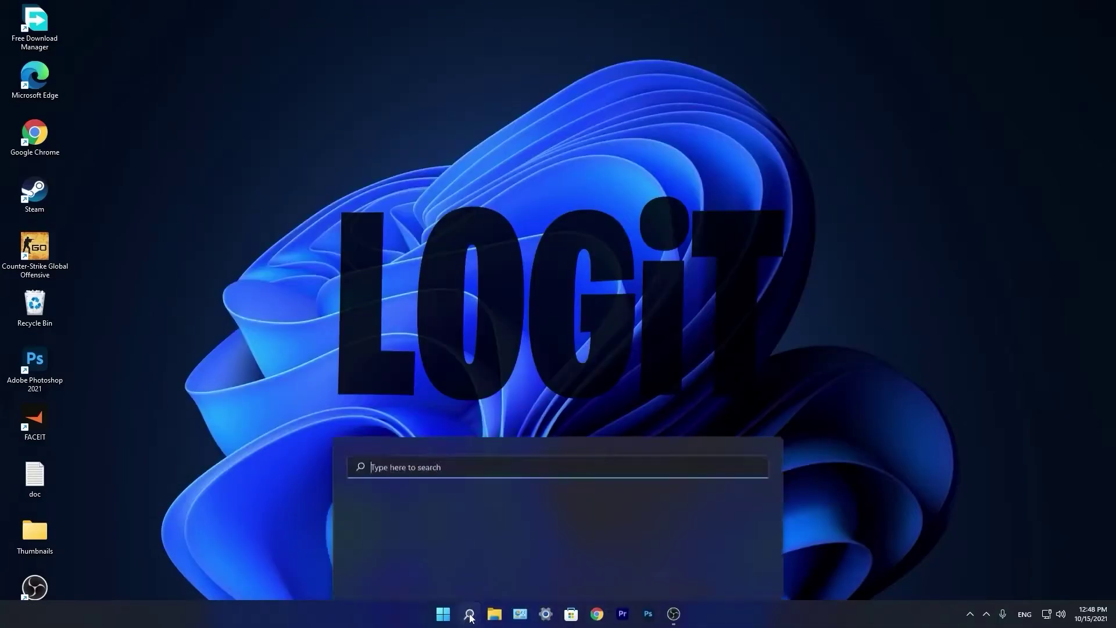
text(task)
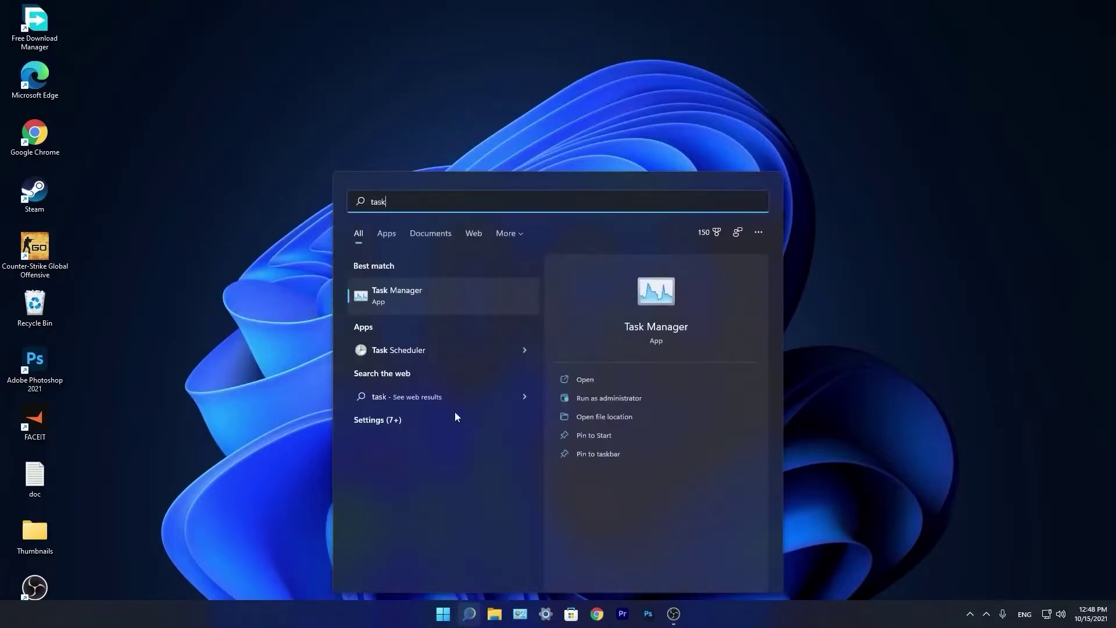
click(410, 295)
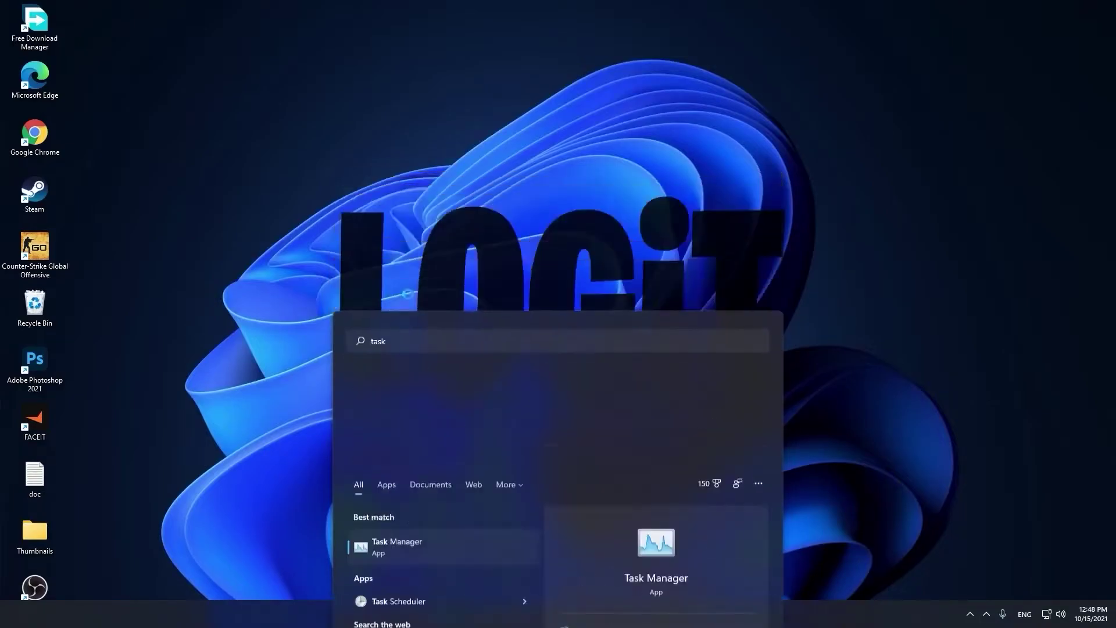
click(496, 154)
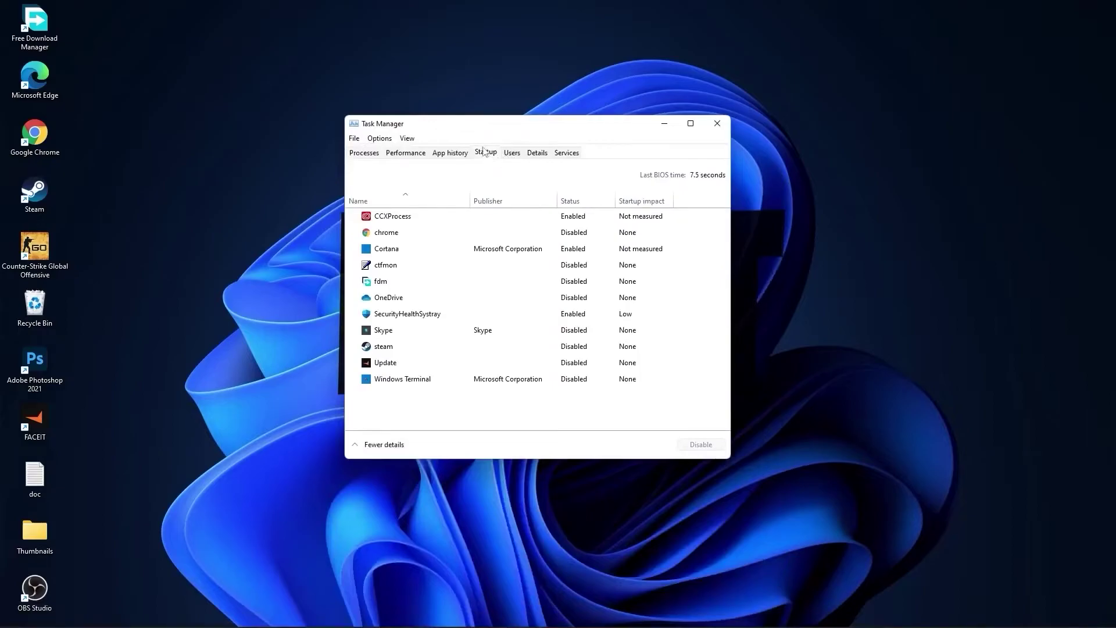
right_click(570, 215)
click(569, 216)
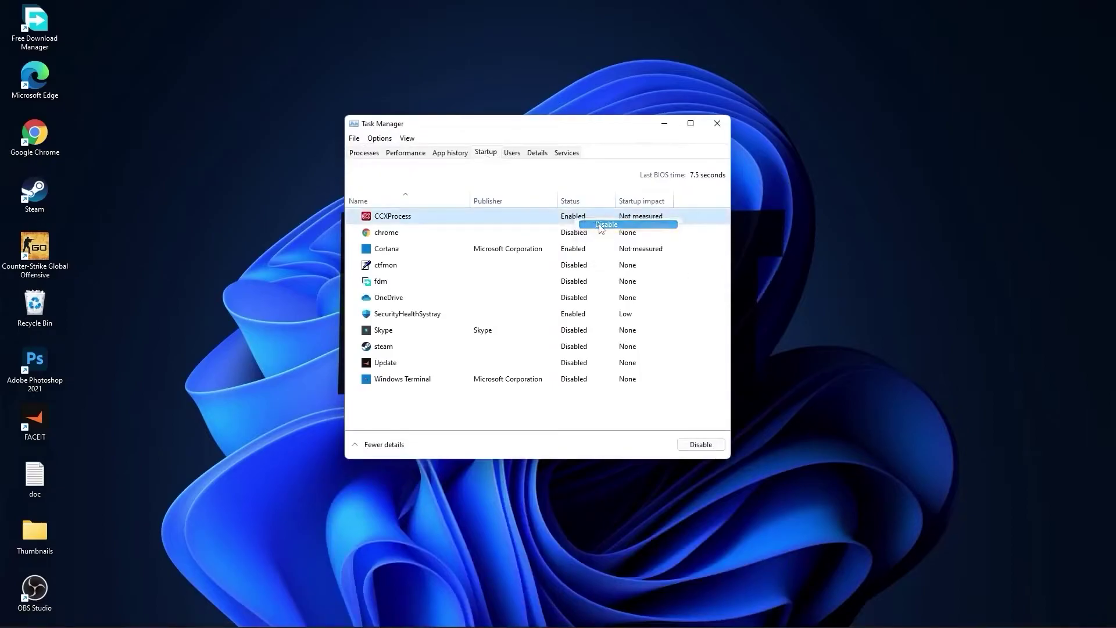
click(701, 445)
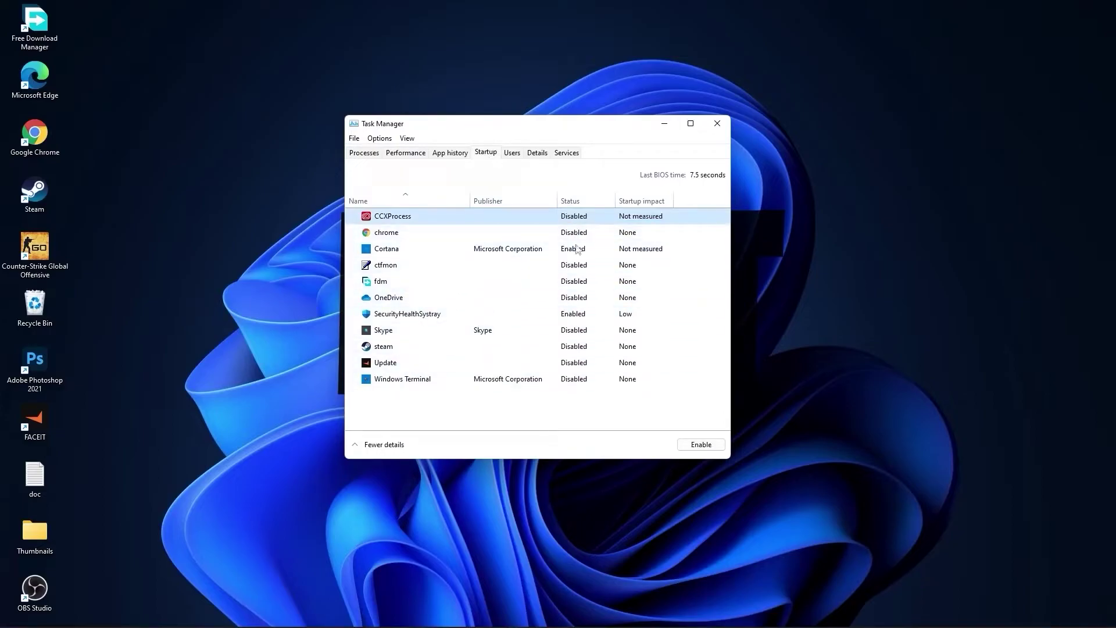
click(717, 123)
Retrim the C: solid state drive in Defragment and Optimize Drives.
click(470, 615)
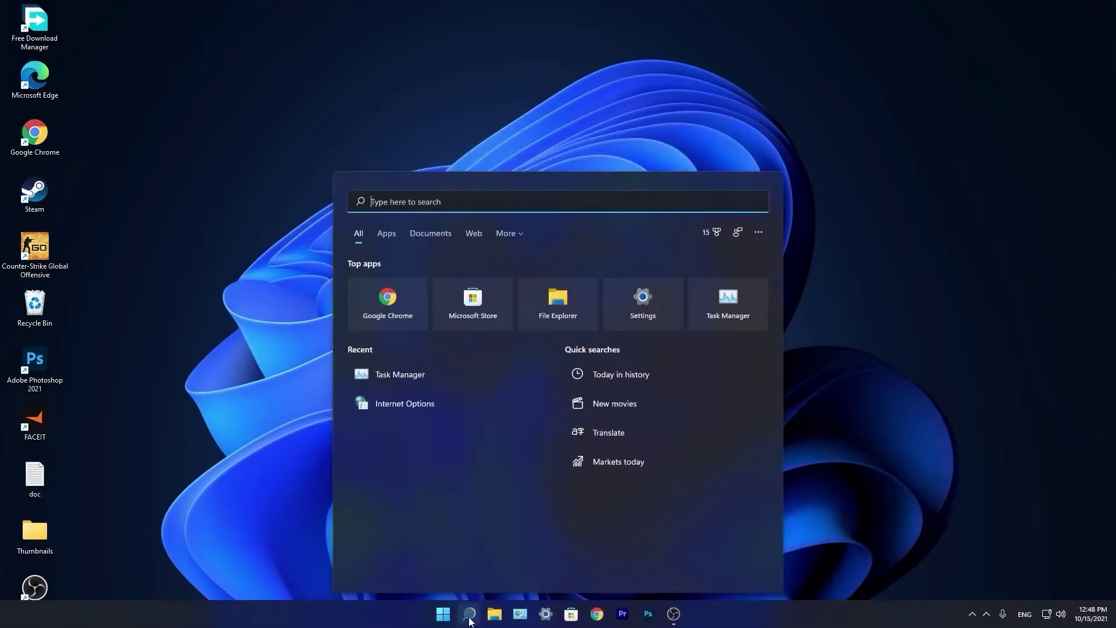
text(optimi)
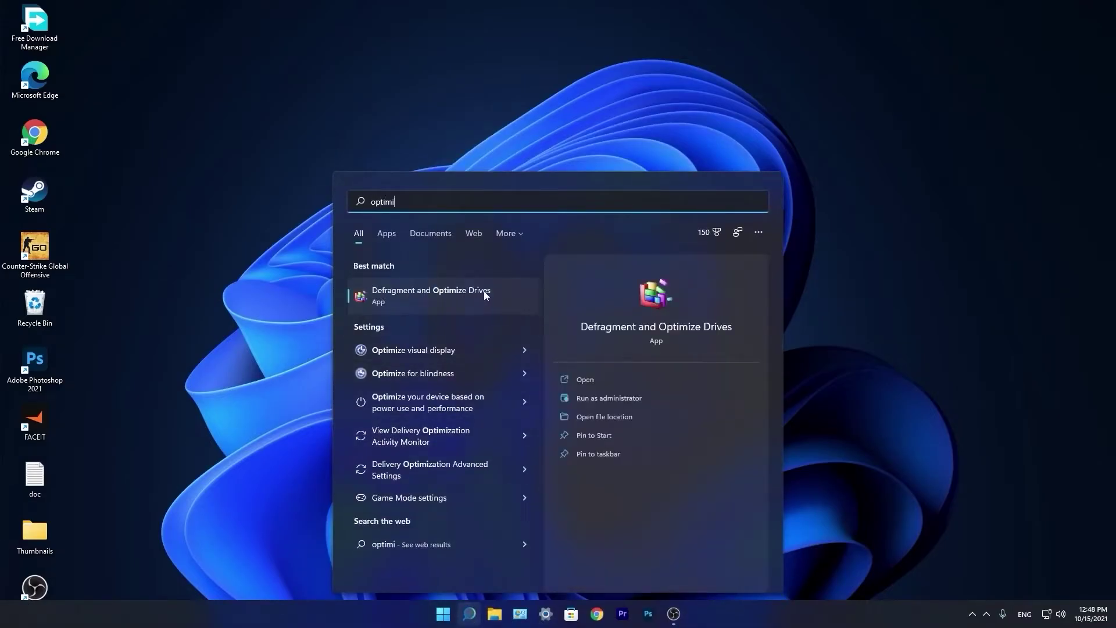
click(423, 292)
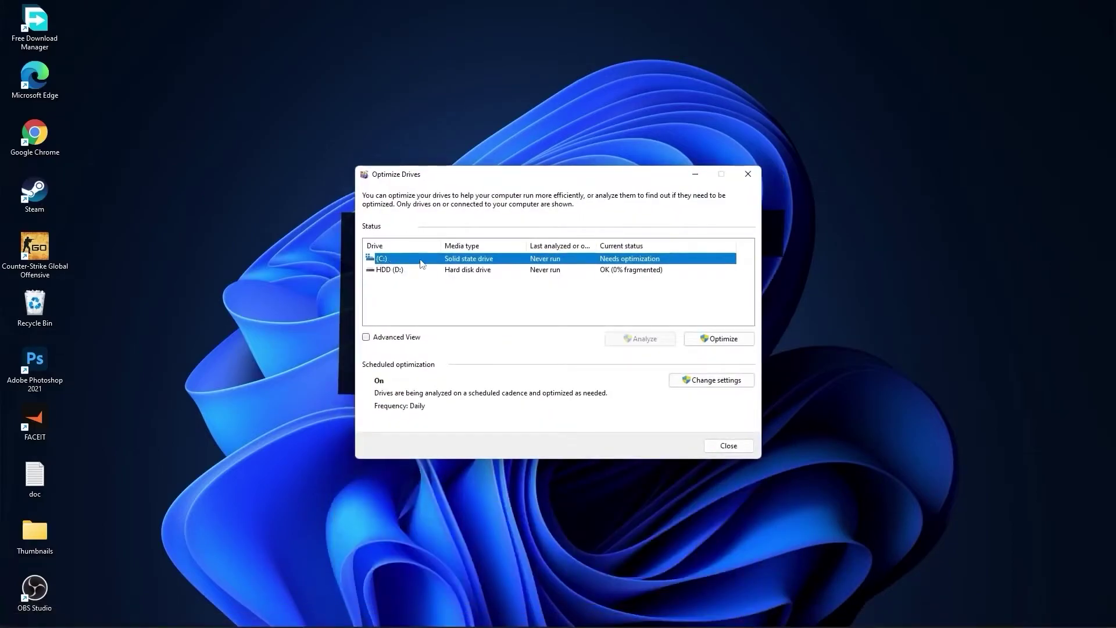
click(714, 339)
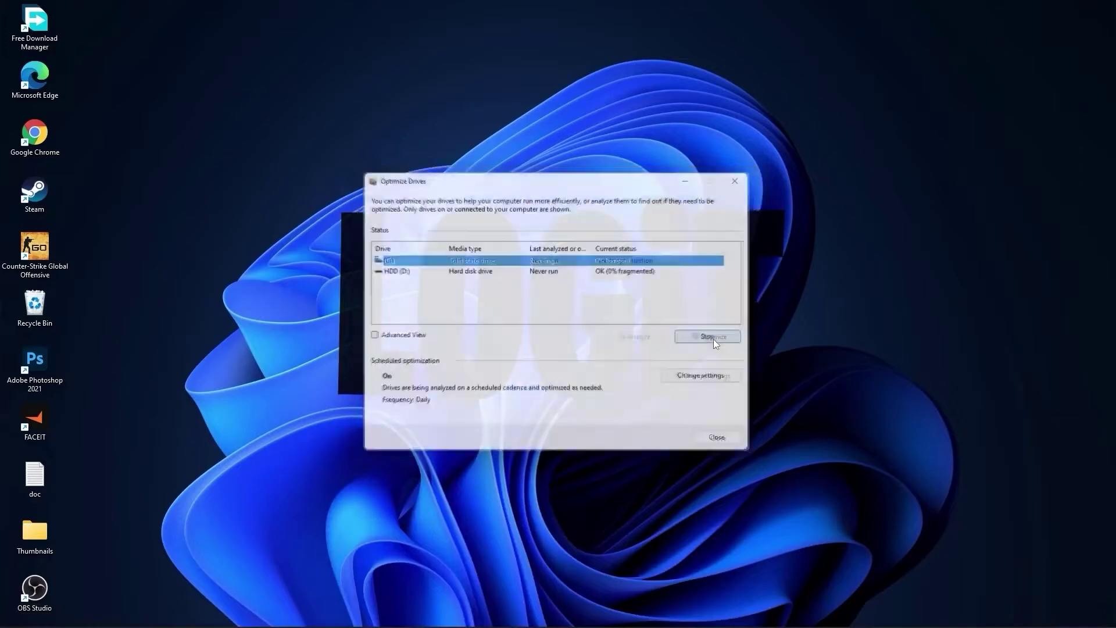
Analyze the HDD (D:) and start optimizing it.
click(413, 270)
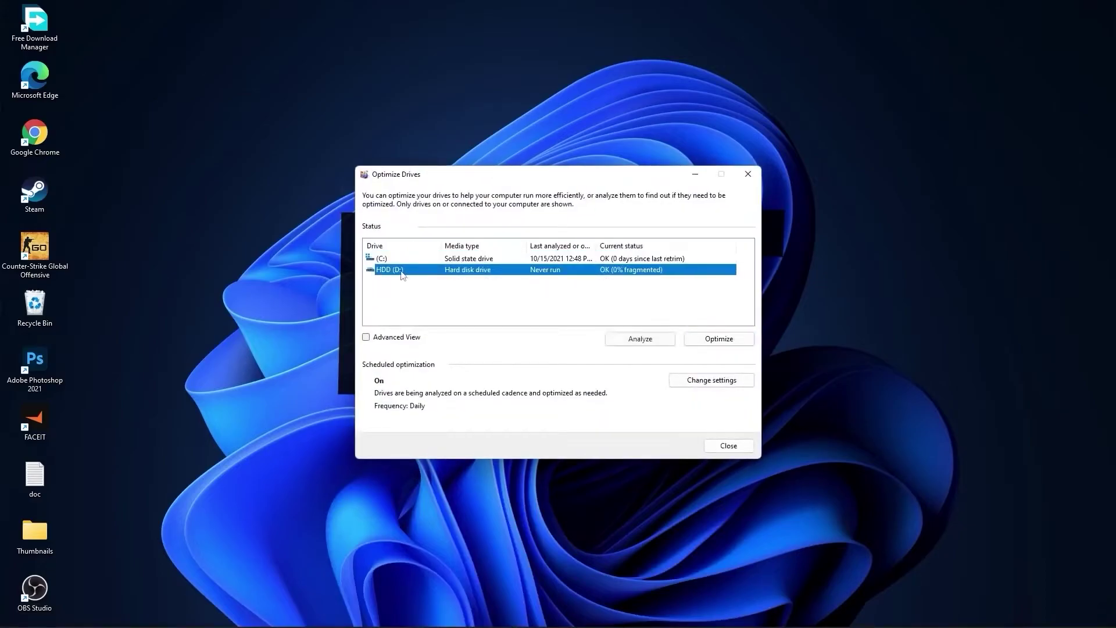
click(643, 341)
click(718, 338)
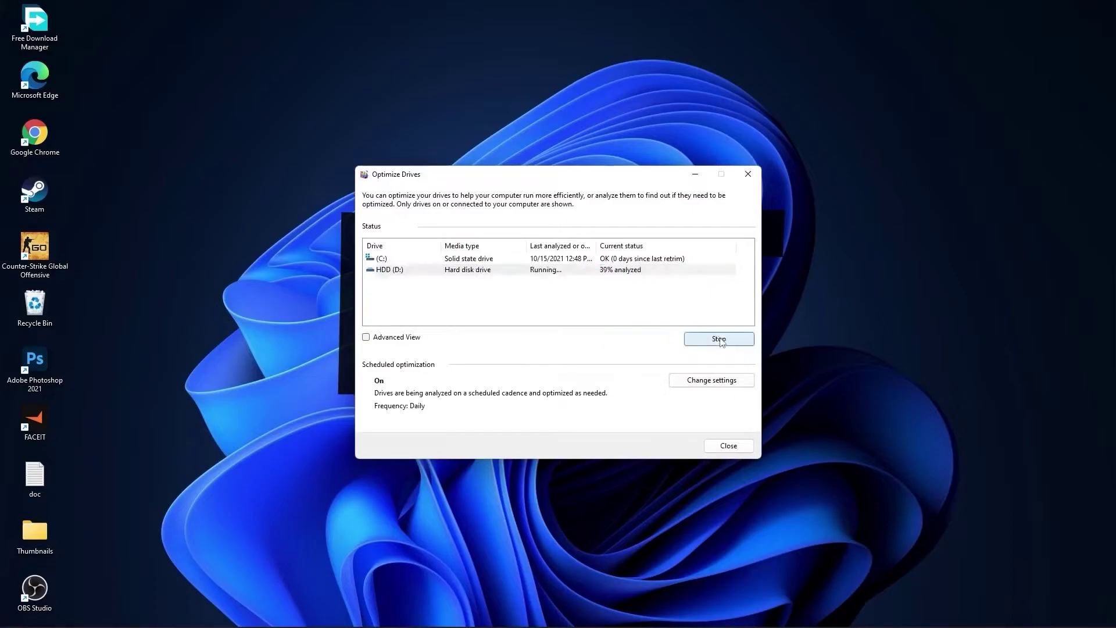
click(468, 614)
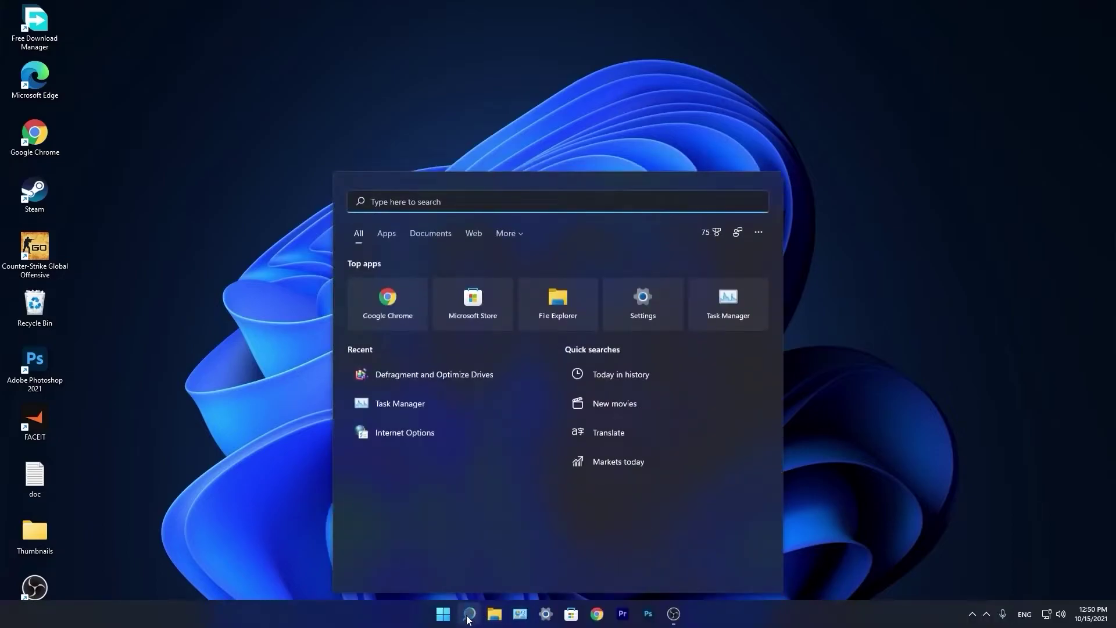
text(run)
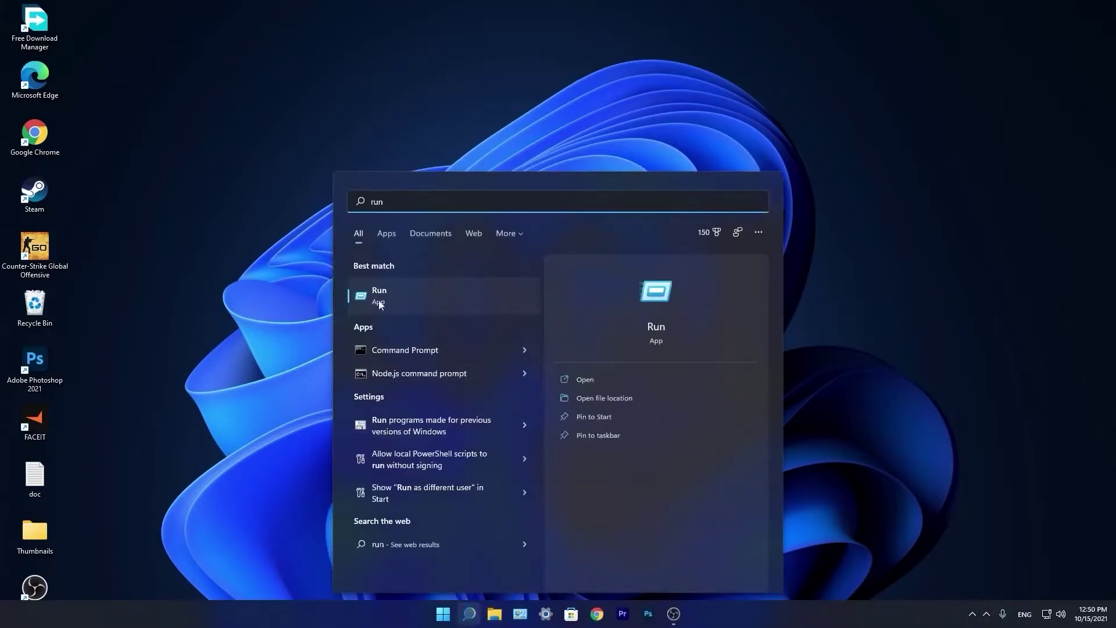
Delete all files in the Windows Temp folder.
click(397, 295)
text(temp)
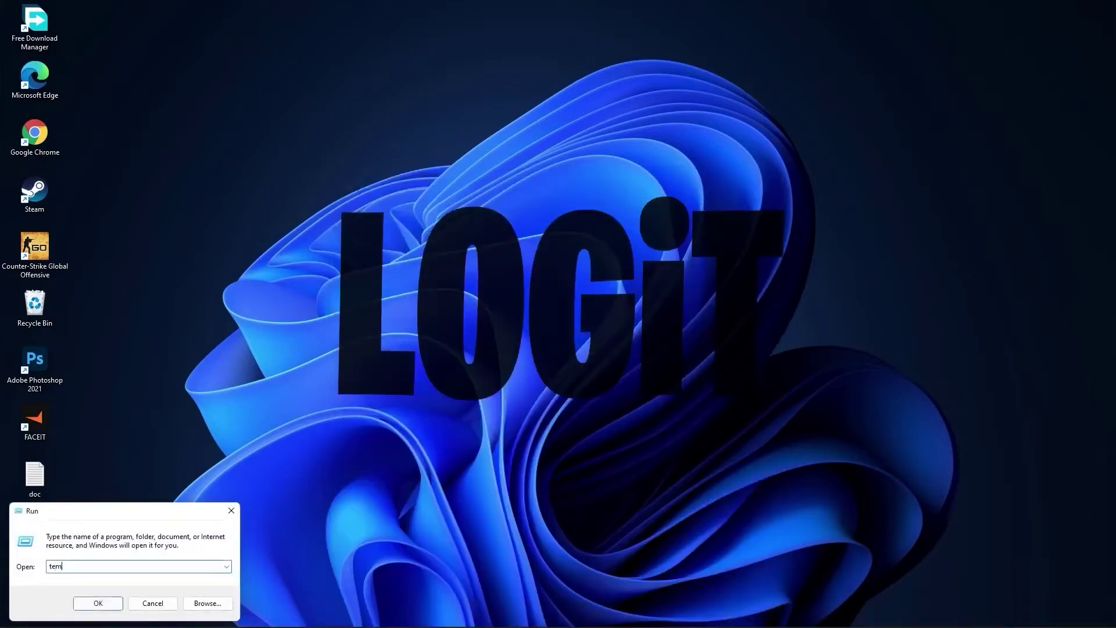
click(103, 603)
click(577, 332)
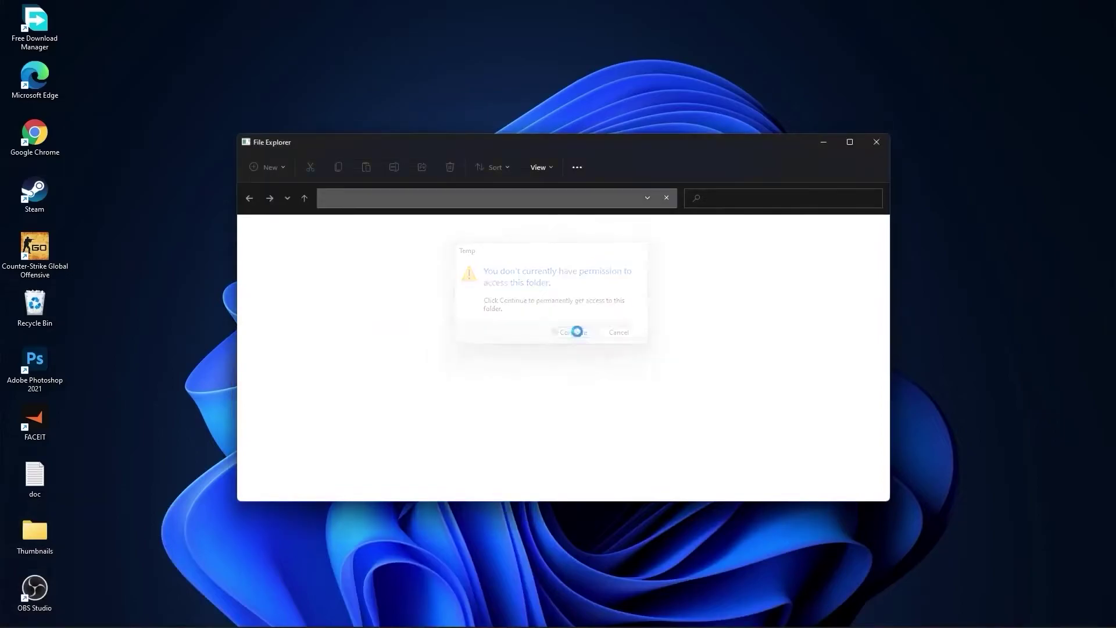
drag(669, 423, 421, 241)
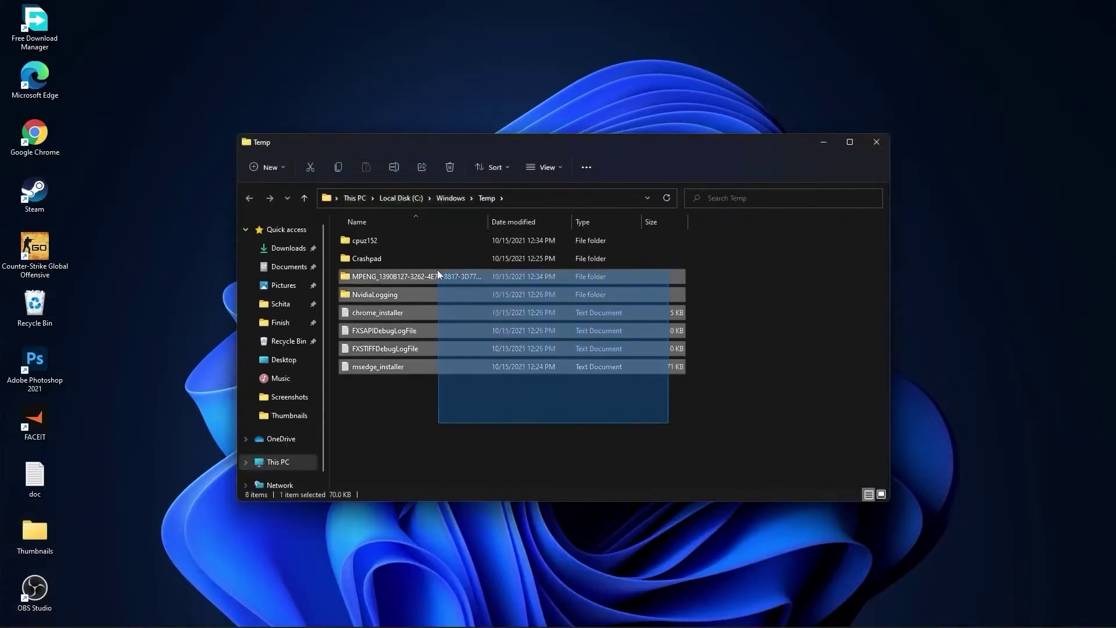
right_click(421, 241)
click(505, 256)
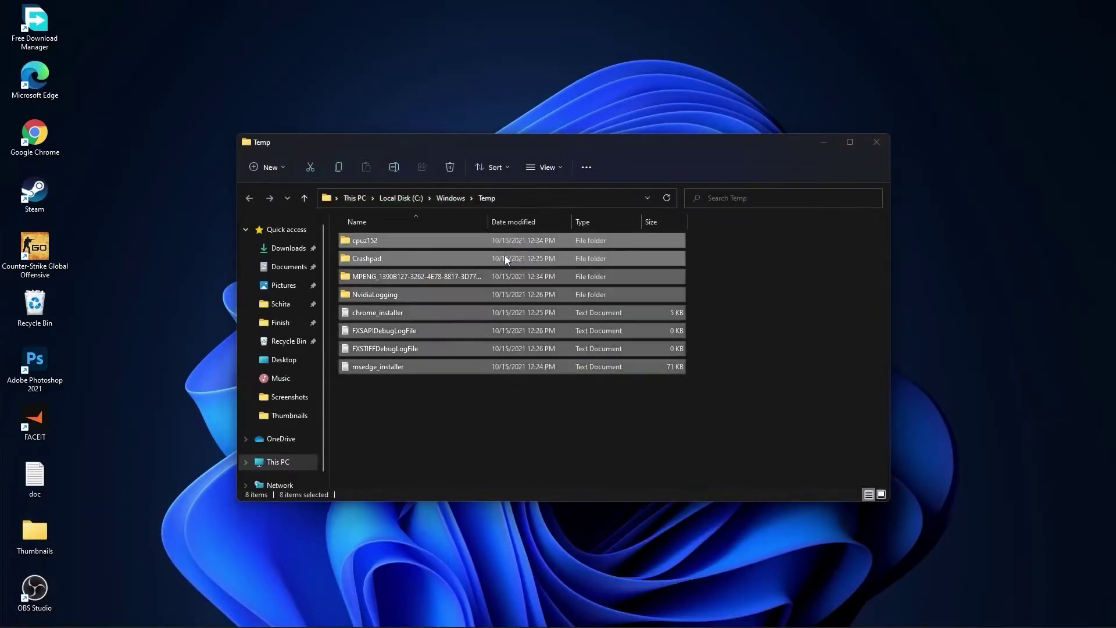
text(%temp%)
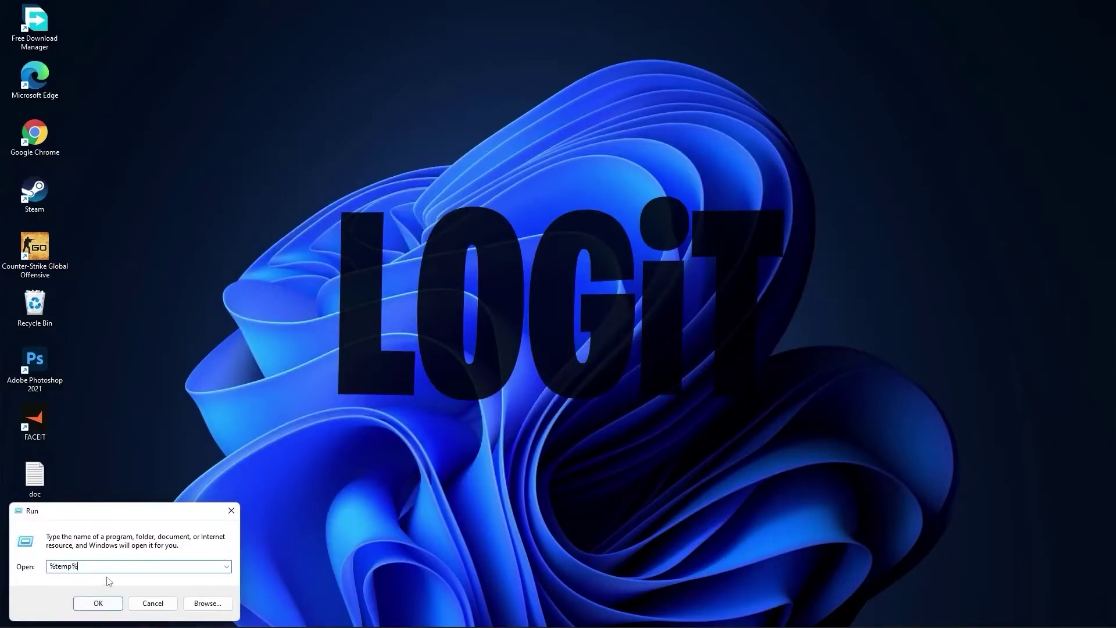
Delete all files in the user's Temp folder.
click(102, 604)
drag(624, 428, 440, 245)
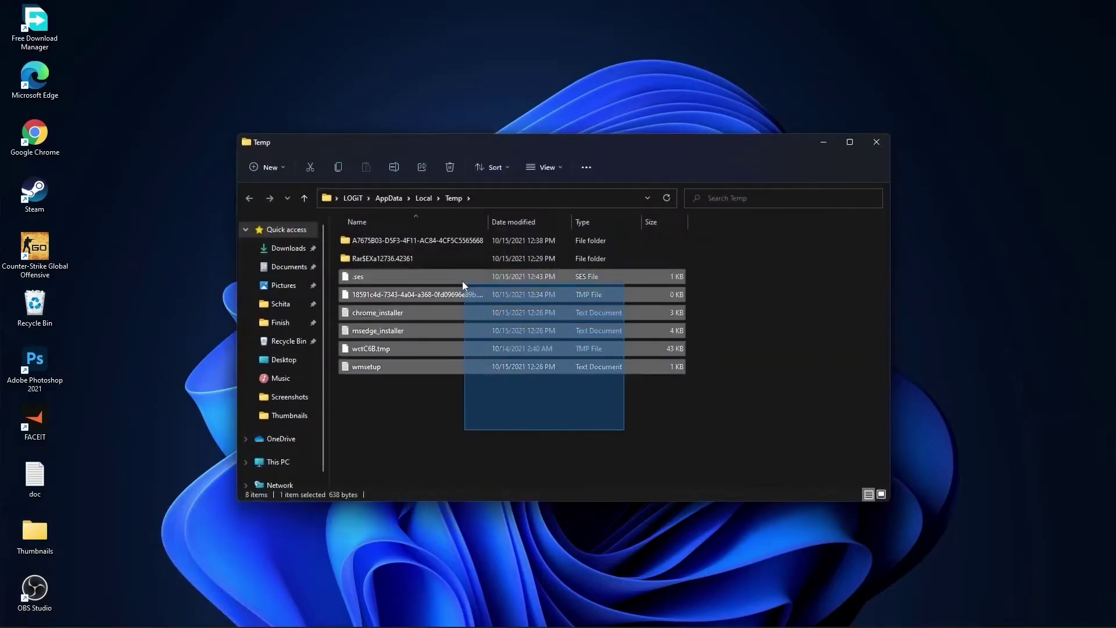
right_click(439, 244)
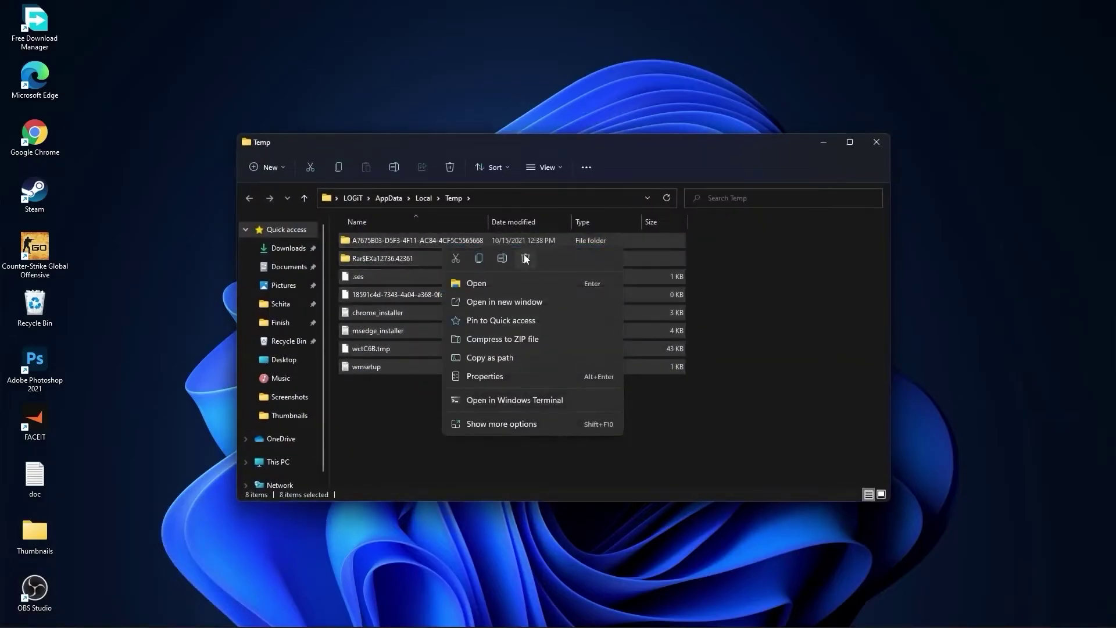
click(524, 254)
text(prefetch)
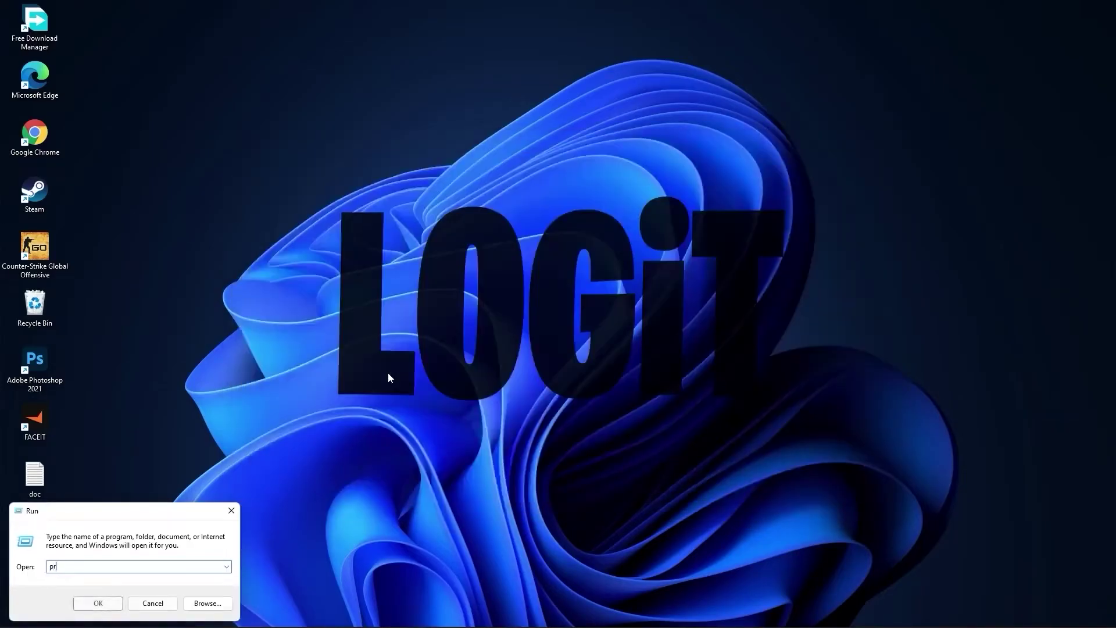
Select all 139 files in the Prefetch folder and bring up their context menu.
click(99, 603)
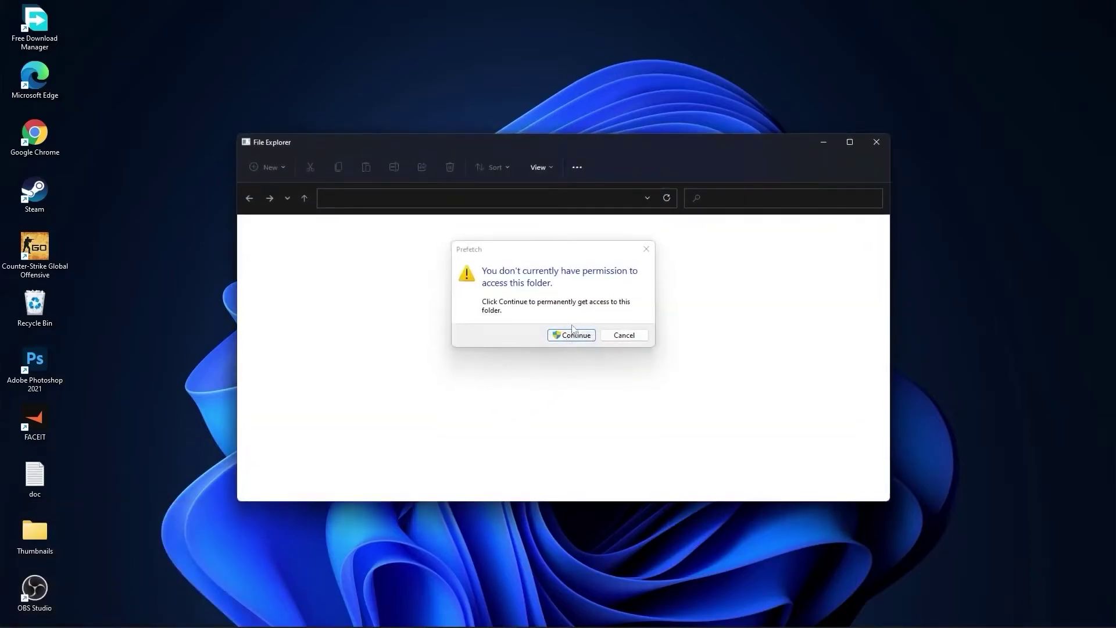
click(577, 336)
mouse_move(689, 244)
mouse_down()
mouse_move(557, 549)
mouse_move(564, 474)
mouse_up()
right_click(561, 282)
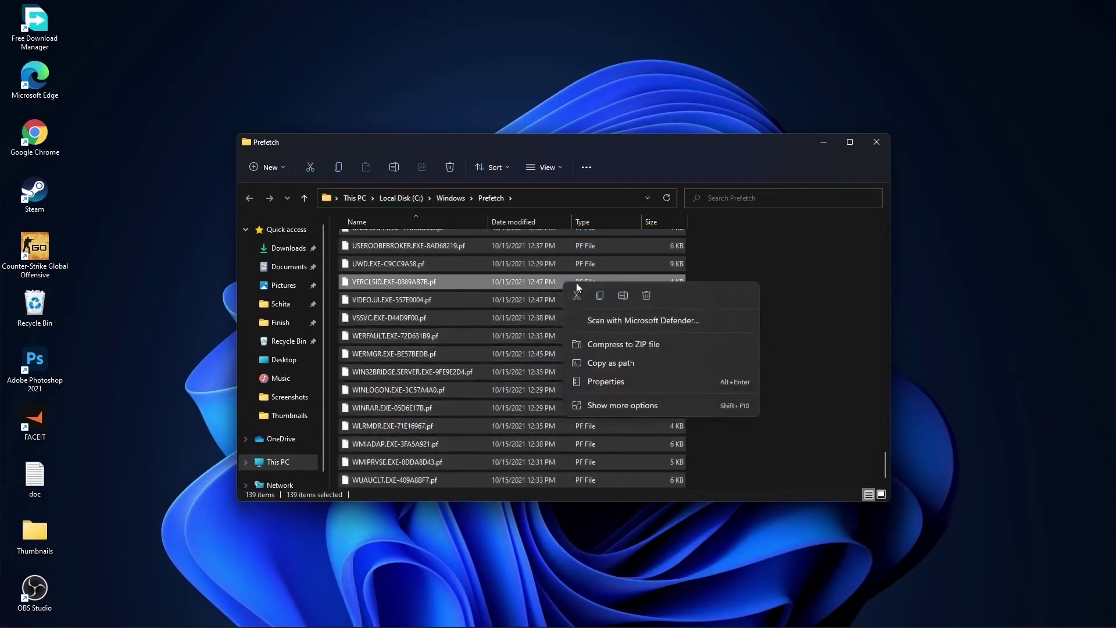
Delete the selected Prefetch files and bring up Performance Options through search.
click(645, 297)
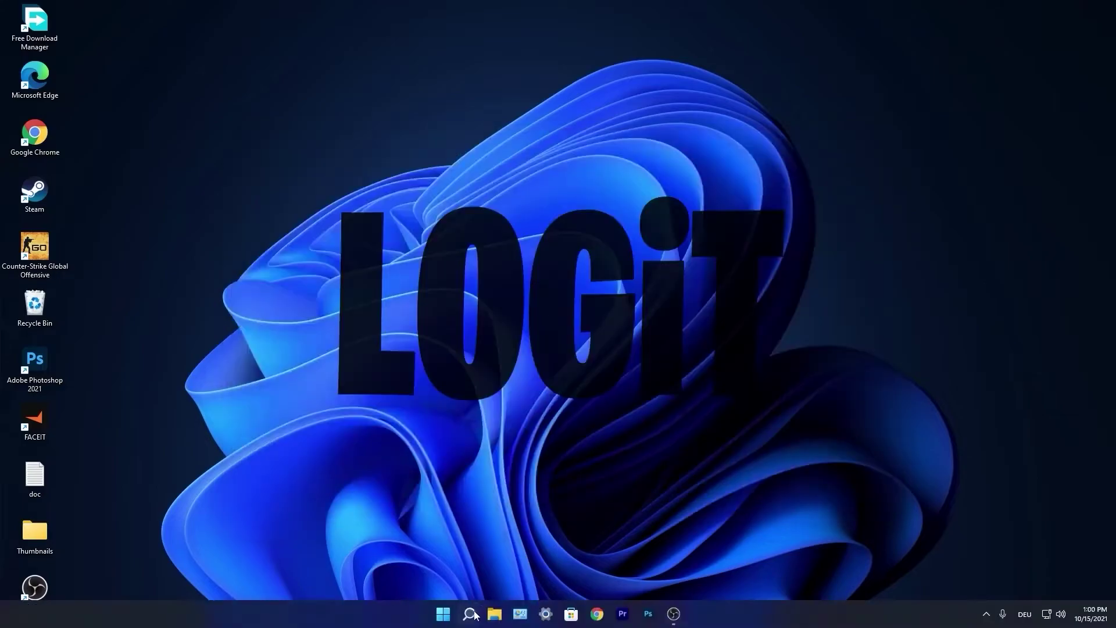
click(470, 614)
text(perf)
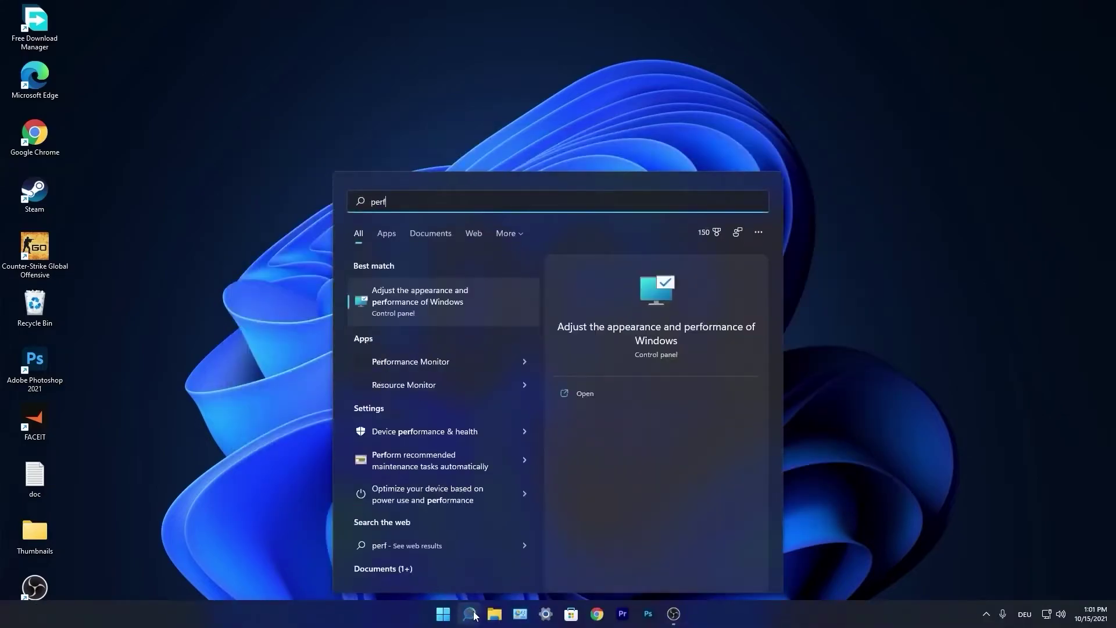
text(ormance)
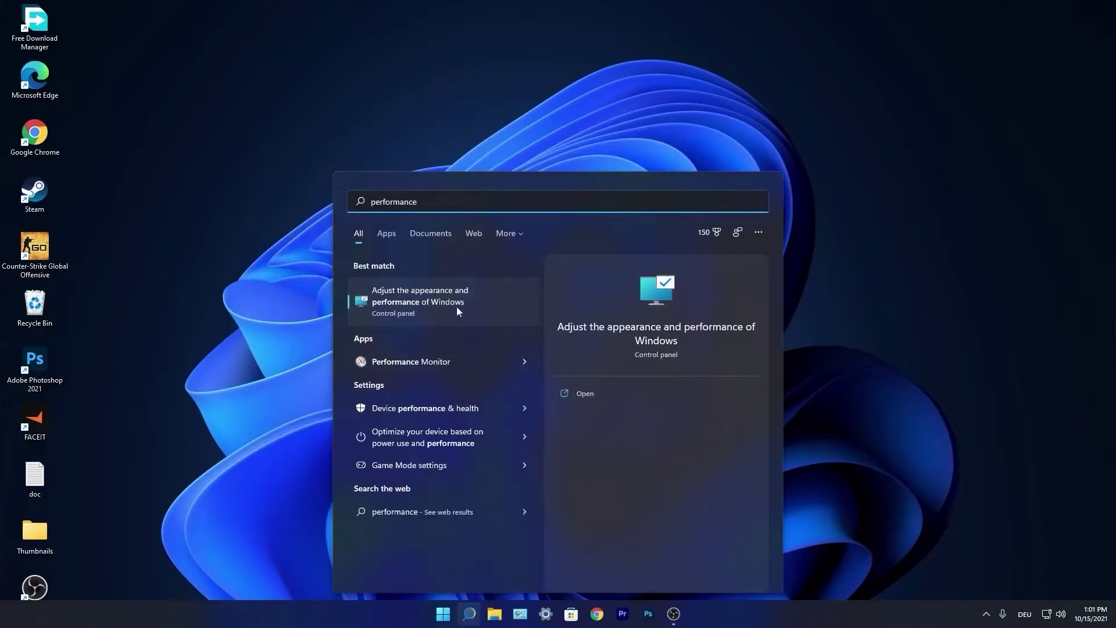
click(425, 303)
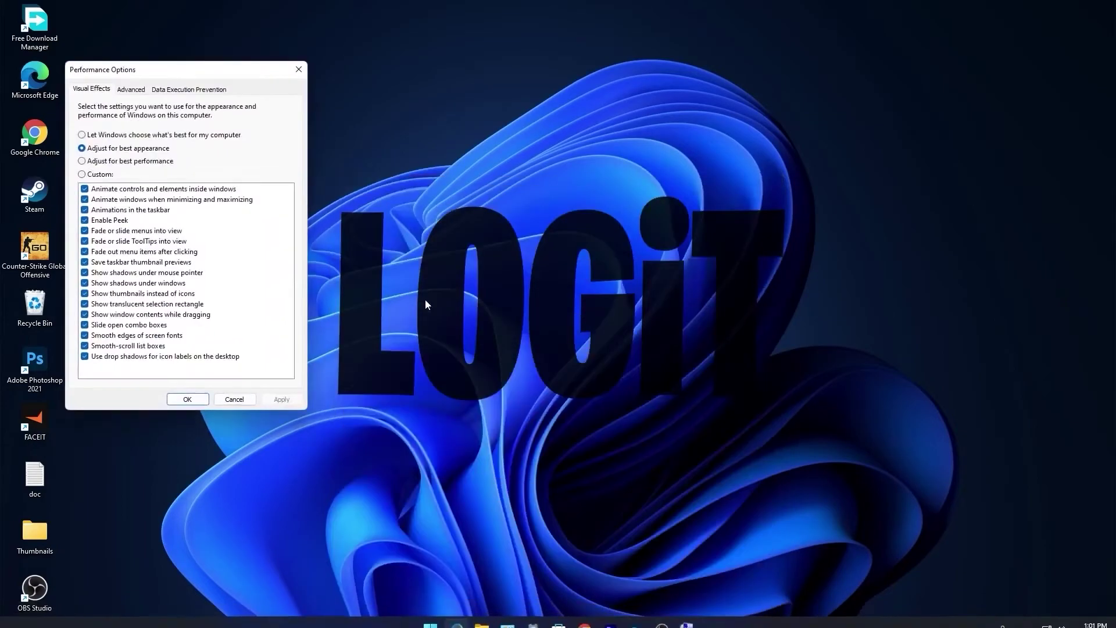
drag(171, 71, 542, 144)
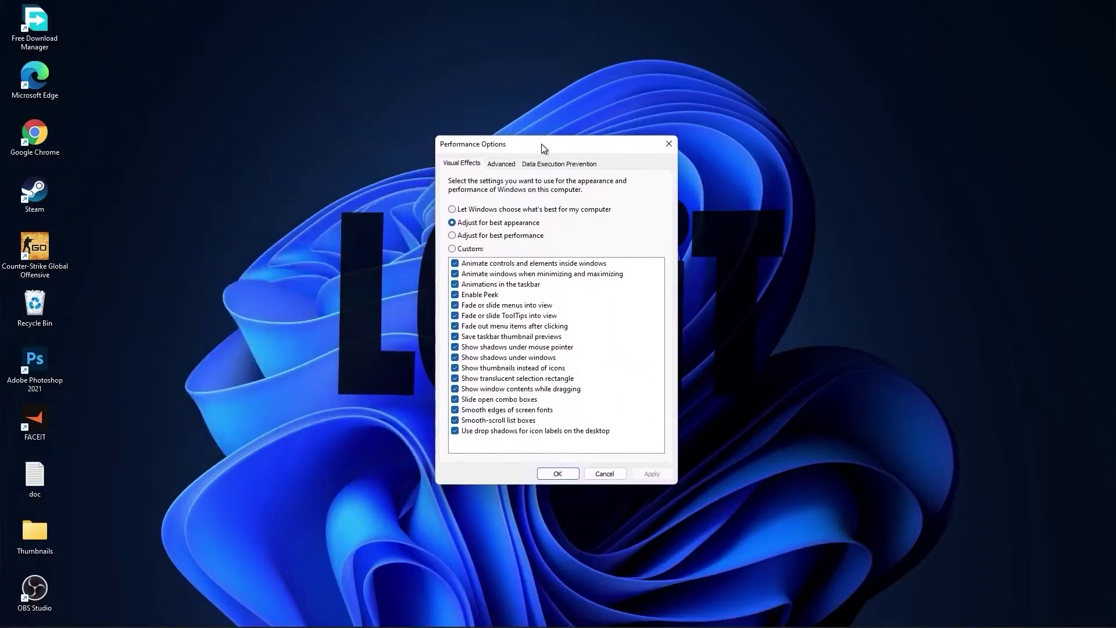
Use custom visual effects with only smooth font edges and thumbnails, and save.
click(453, 237)
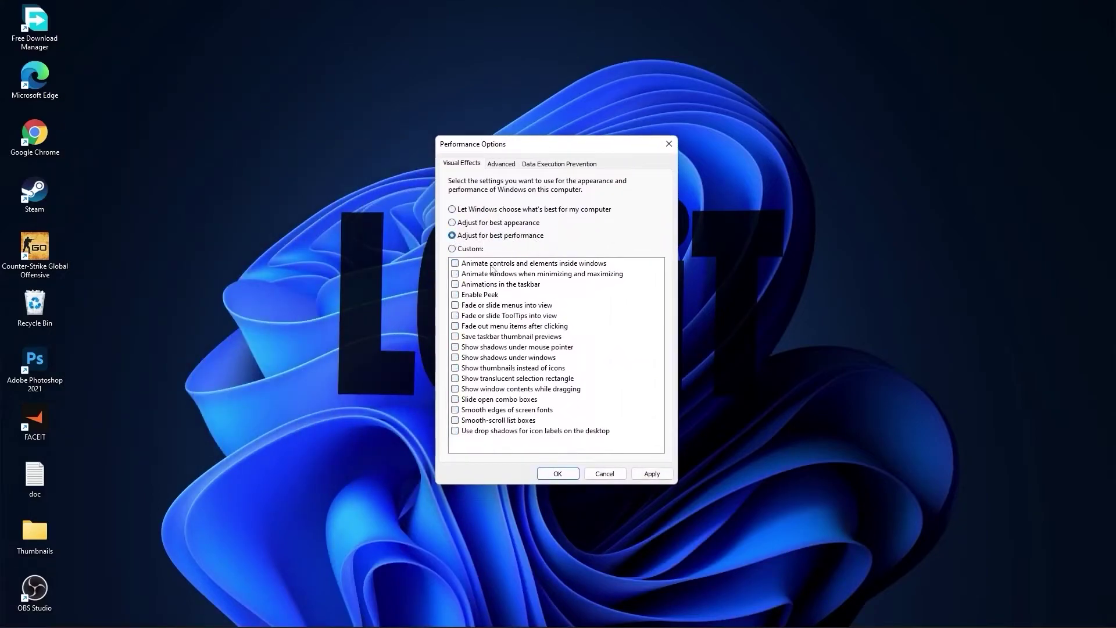
click(451, 249)
click(455, 410)
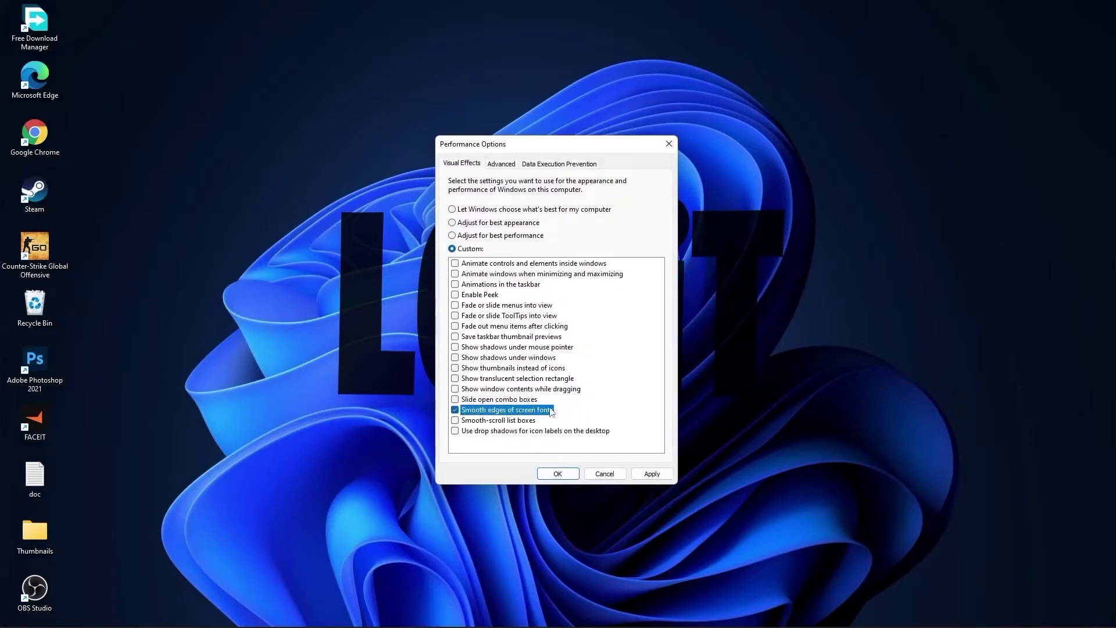
click(455, 368)
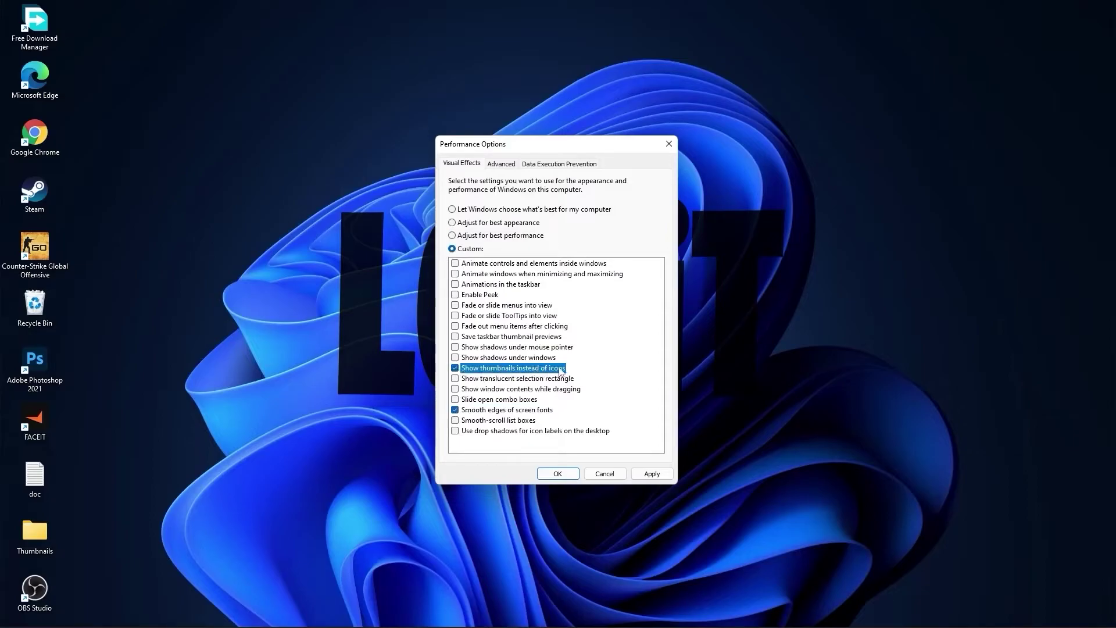
click(652, 474)
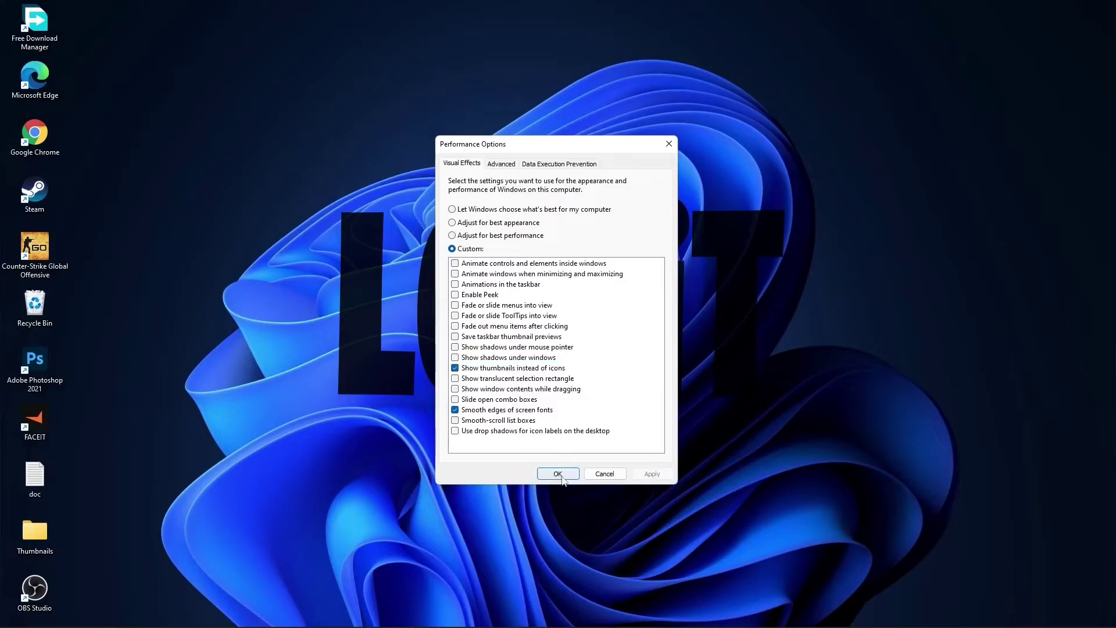
click(558, 473)
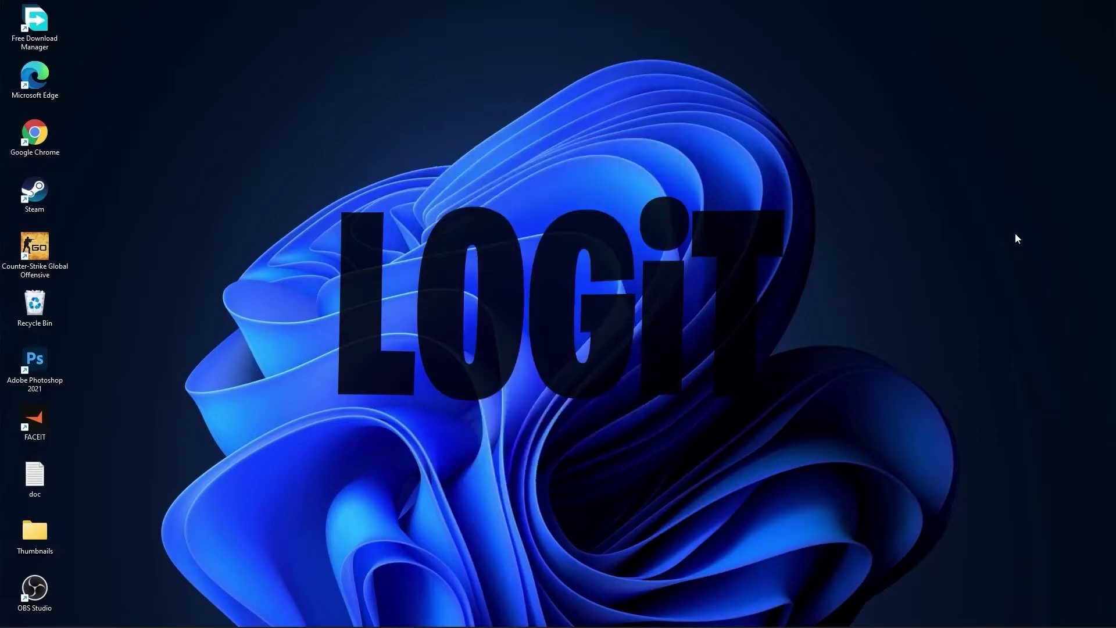
Download the NVIDIA Game Ready driver for GeForce 10 Series GTX 1050 Ti.
click(597, 614)
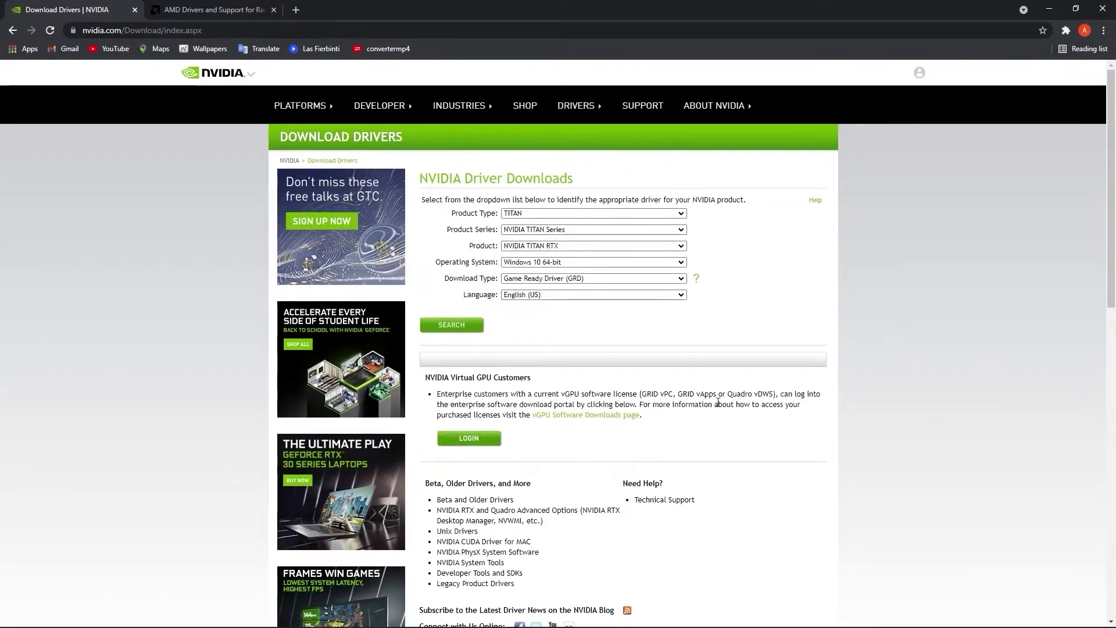
click(548, 215)
click(524, 232)
click(559, 229)
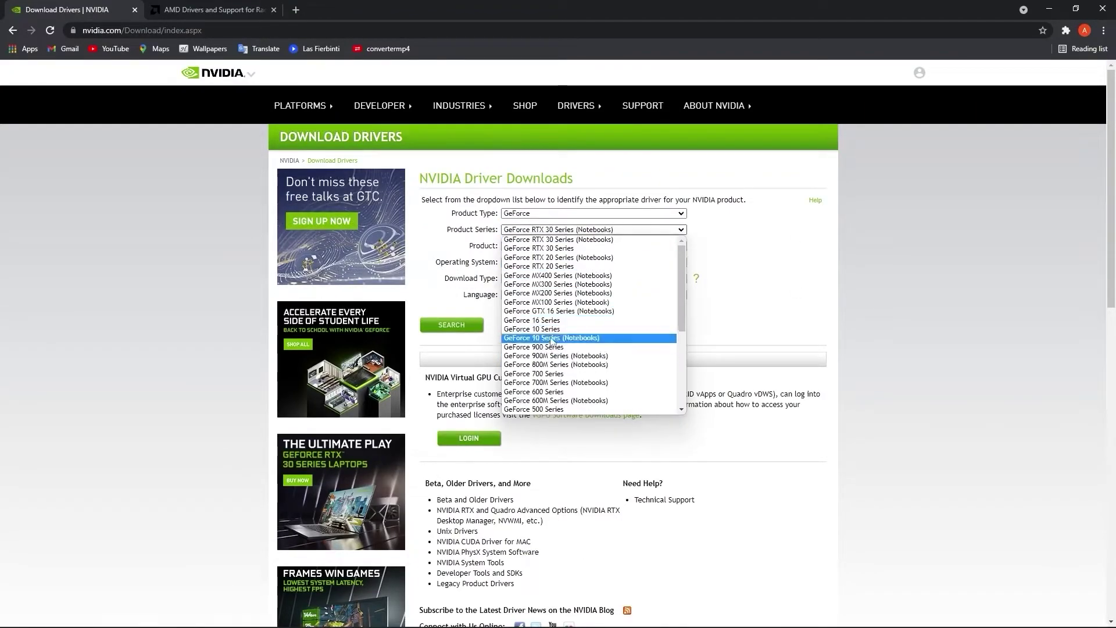
click(553, 336)
click(553, 246)
click(553, 299)
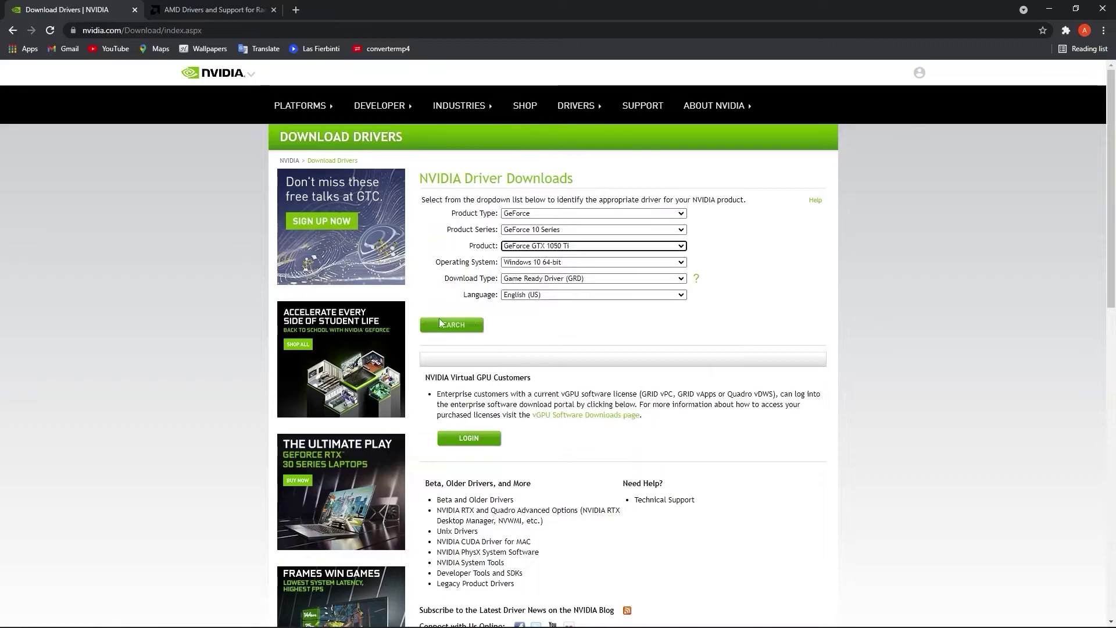
click(441, 326)
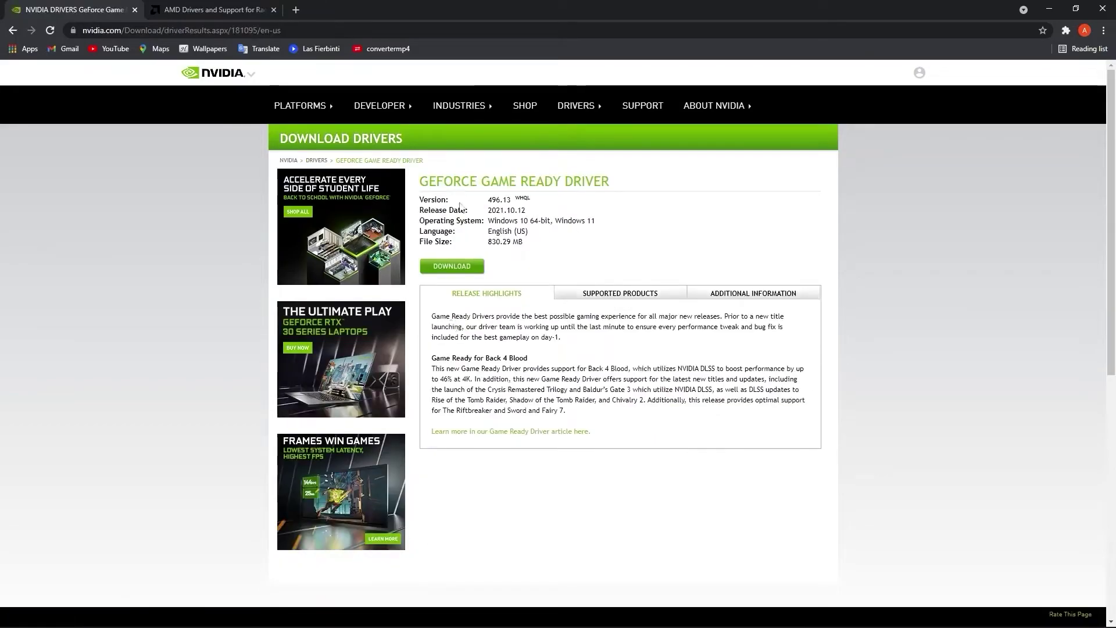
click(450, 267)
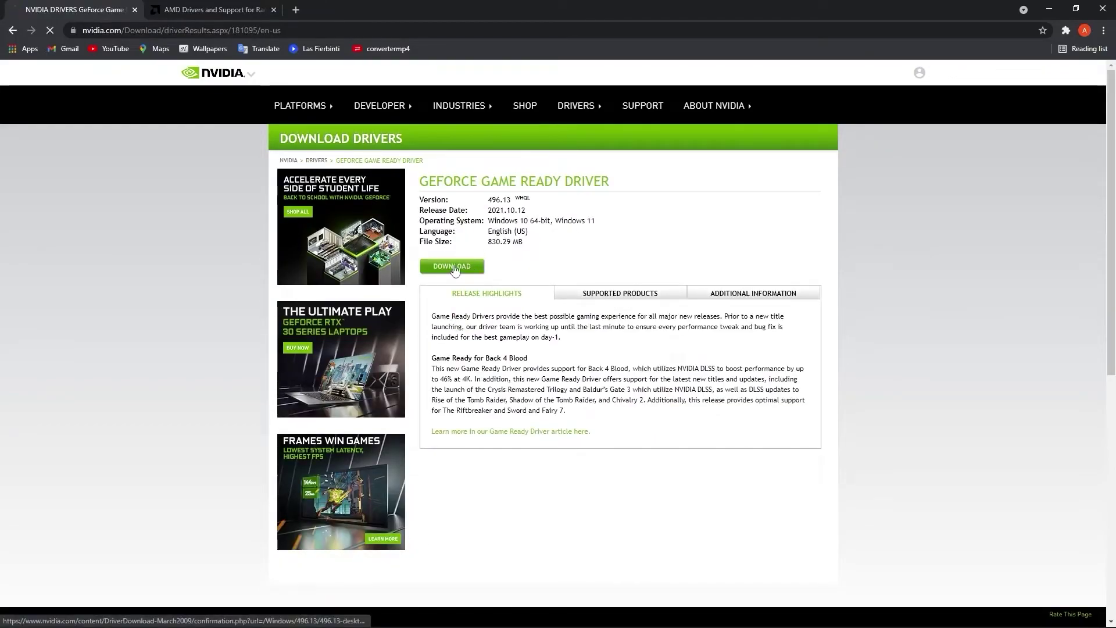
On AMD's support page, select Graphics and the Radeon RX 5300 model.
click(236, 12)
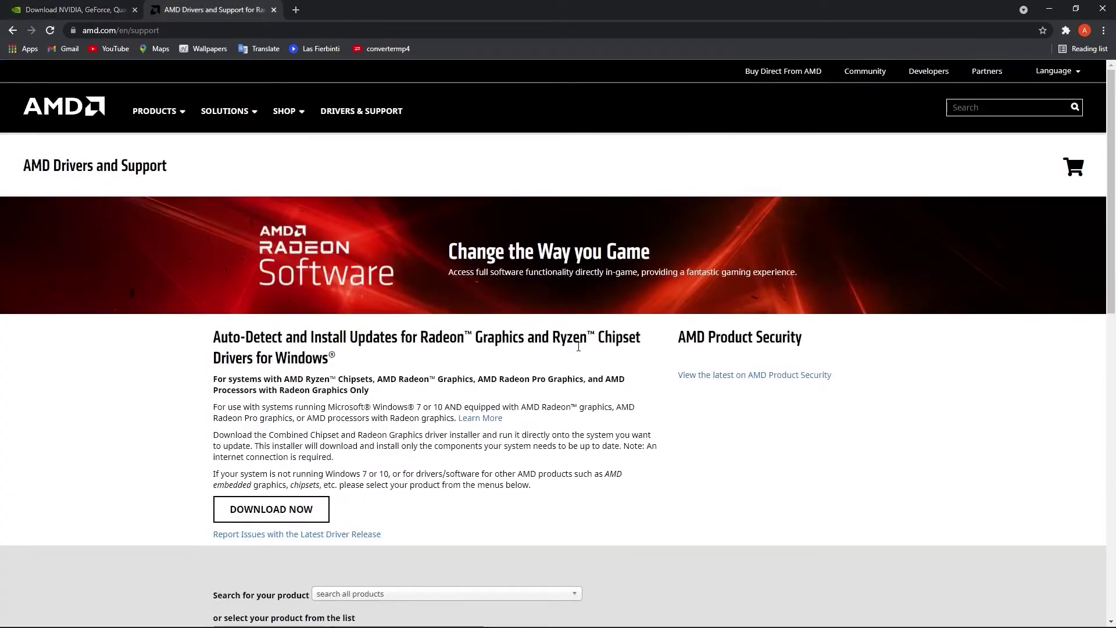
scroll(578, 348, down, 4)
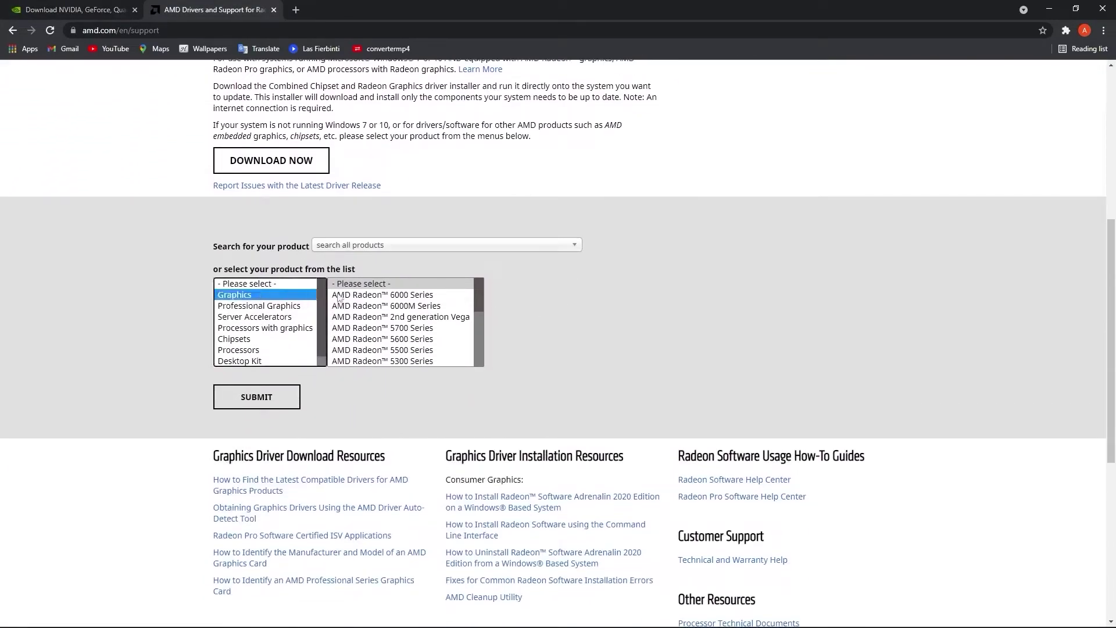
scroll(384, 315, down, 2)
click(381, 317)
scroll(401, 322, down, 3)
click(529, 298)
click(662, 298)
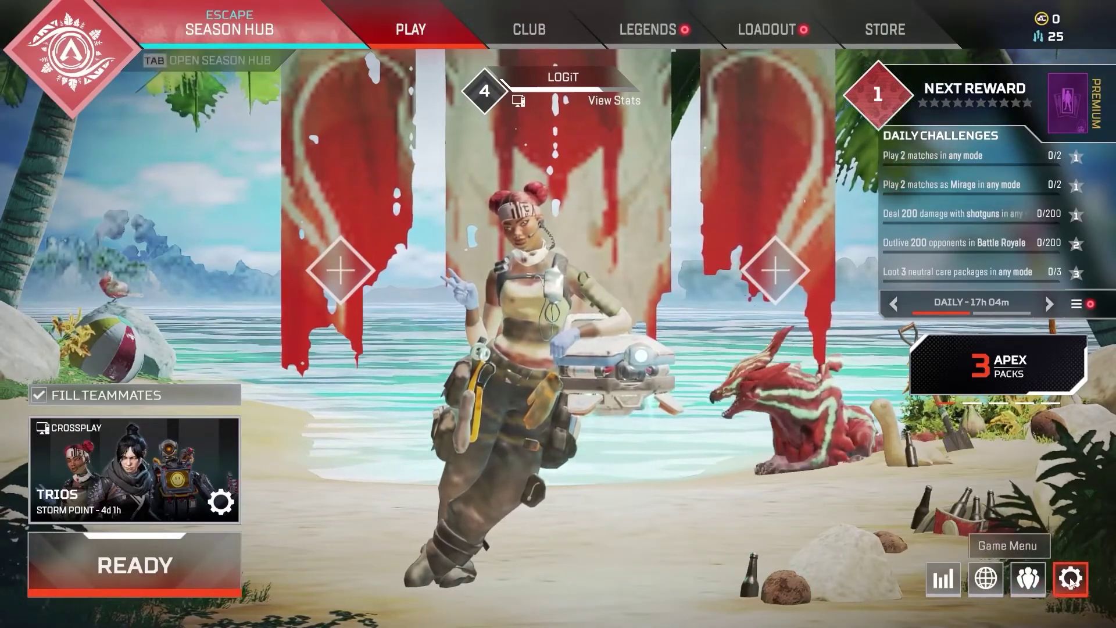
Open Apex Legends' Settings from the lobby's gear menu.
click(1072, 578)
click(555, 315)
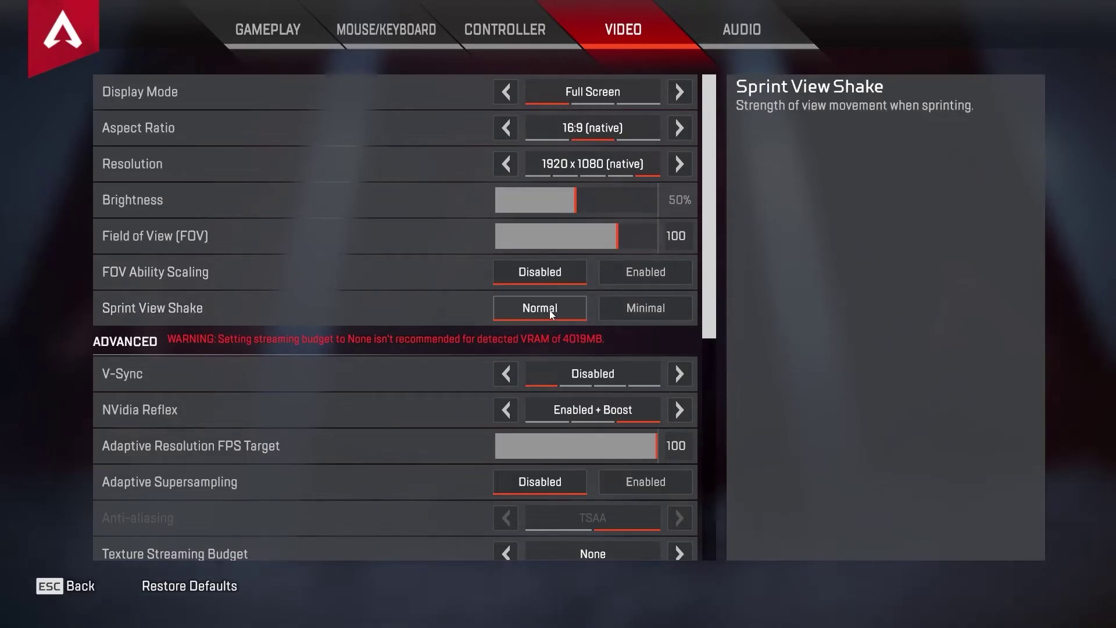
scroll(714, 380, down, 5)
scroll(713, 380, down, 1)
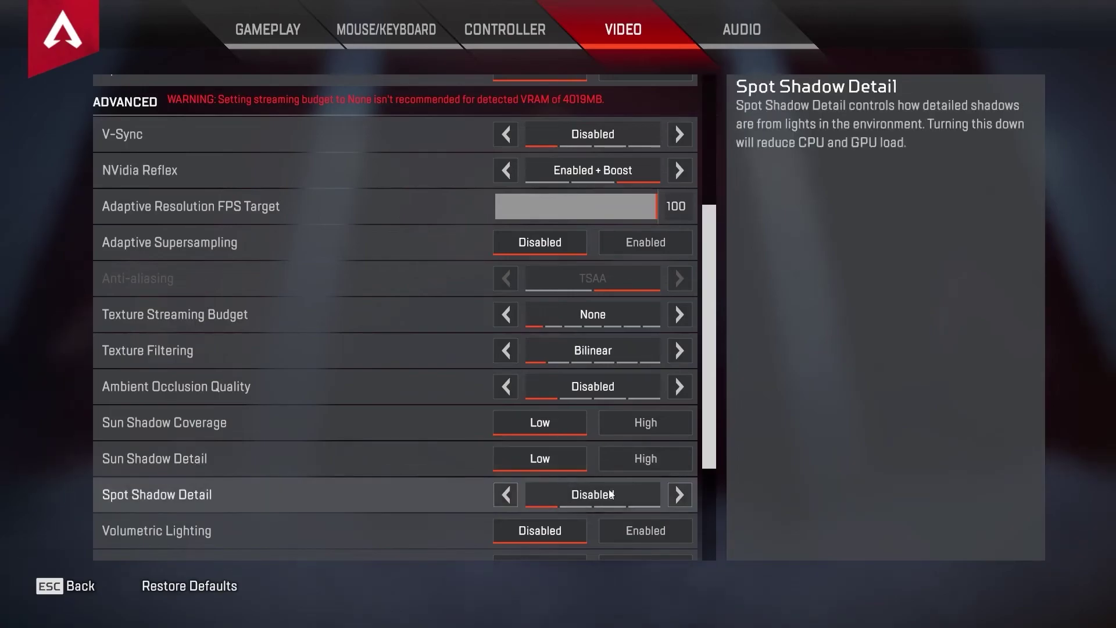
scroll(715, 367, down, 5)
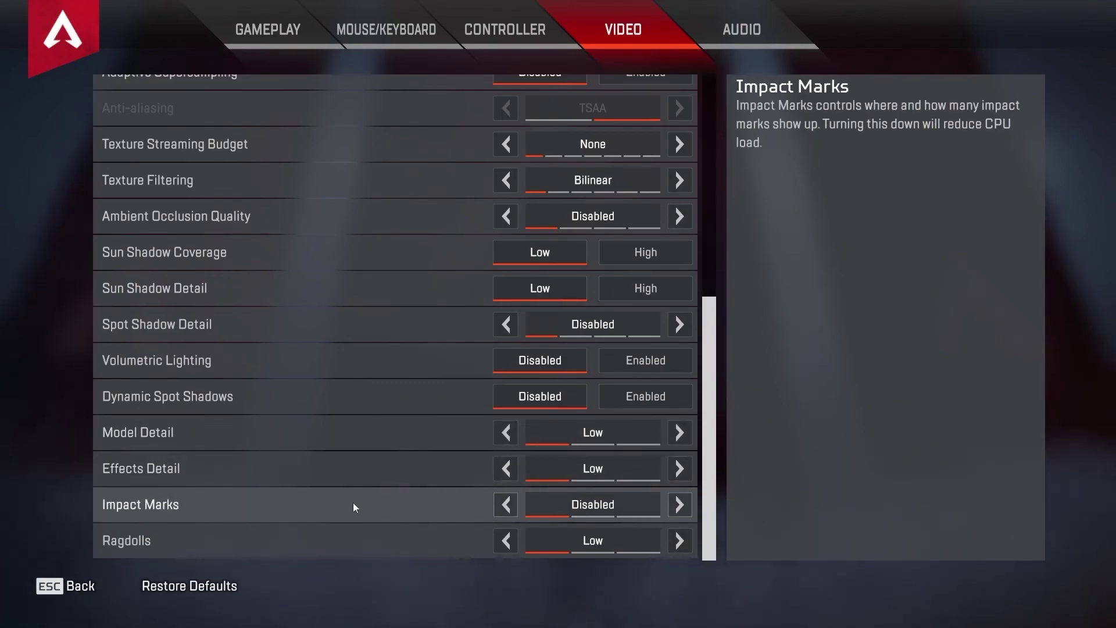
Set Model Detail, Effects Detail and Ragdolls to Low, with Impact Marks Disabled.
click(586, 505)
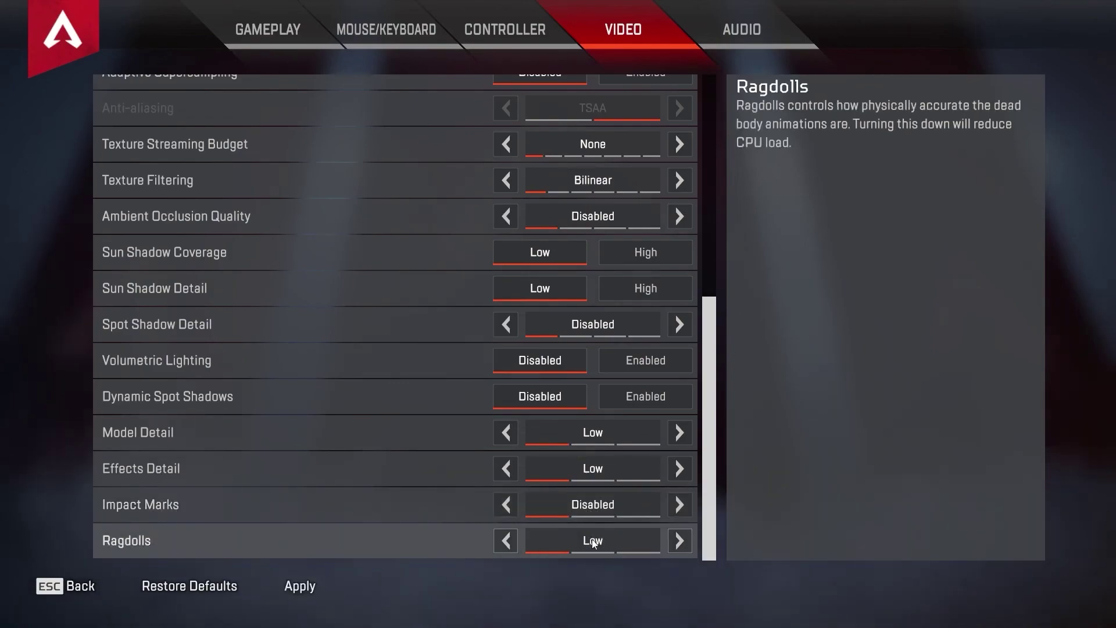
Apply the Video tab changes and exit settings back to the Apex Legends lobby.
click(302, 586)
click(66, 586)
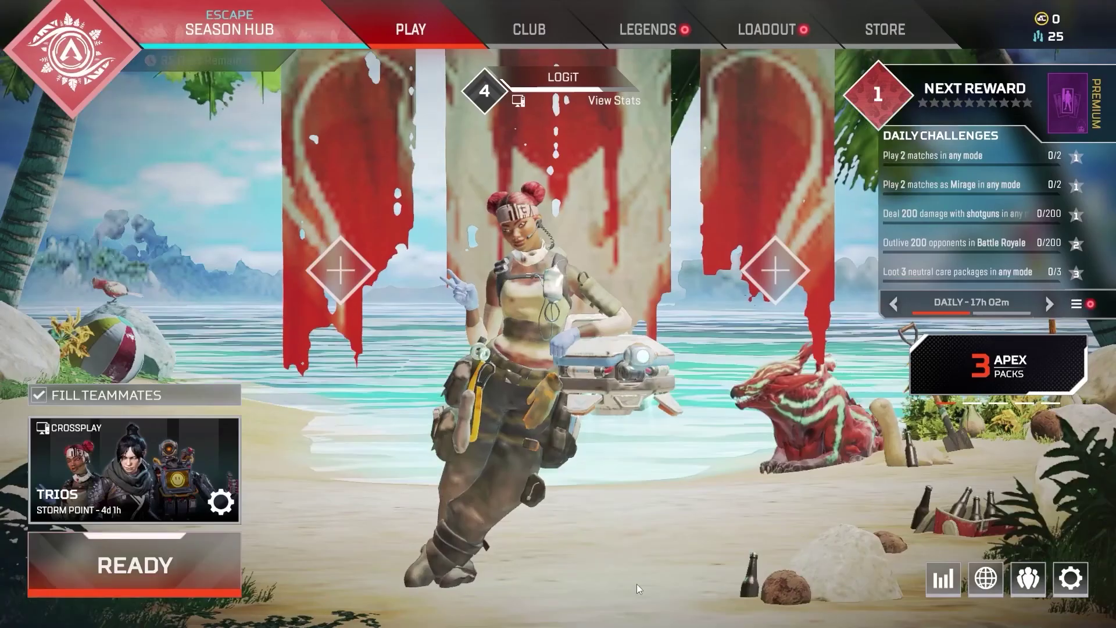